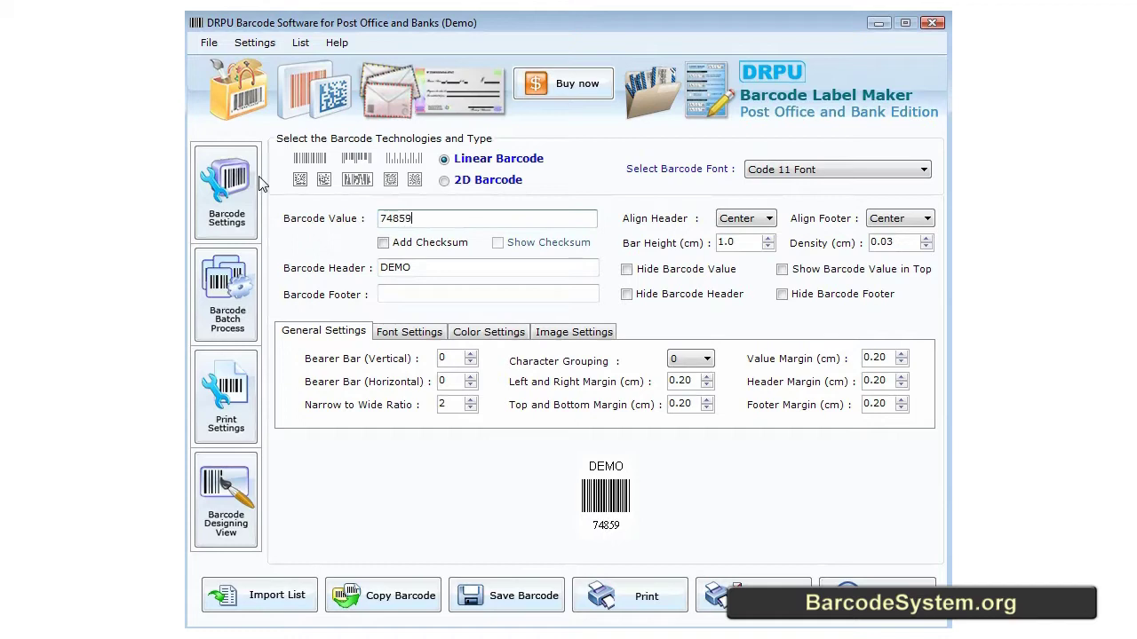
pyautogui.write('39')
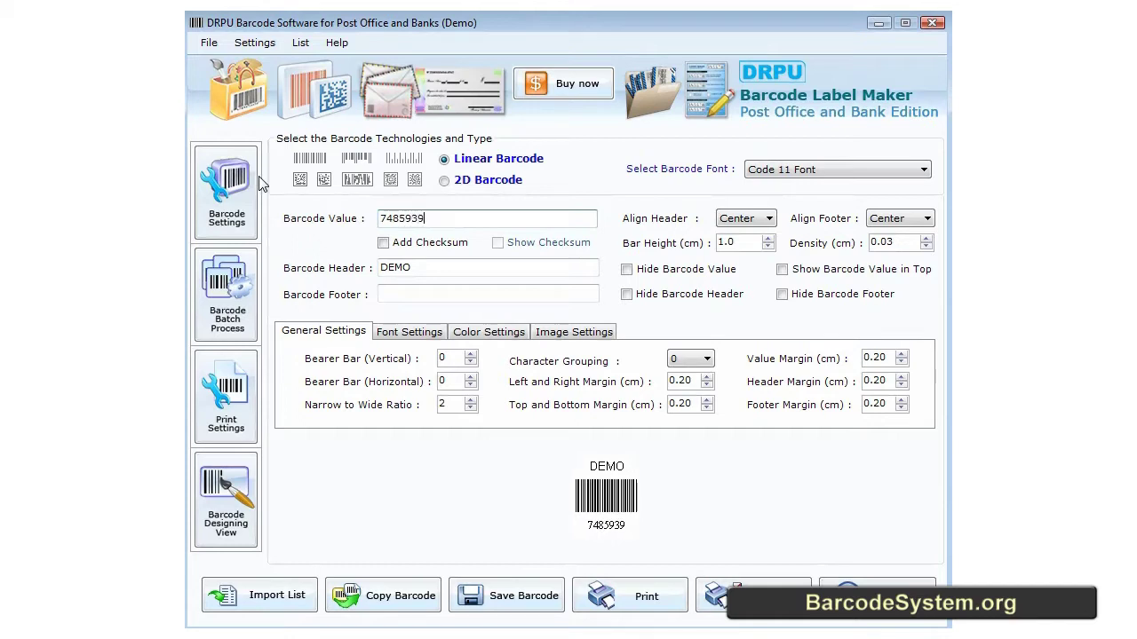
pyautogui.write('2455')
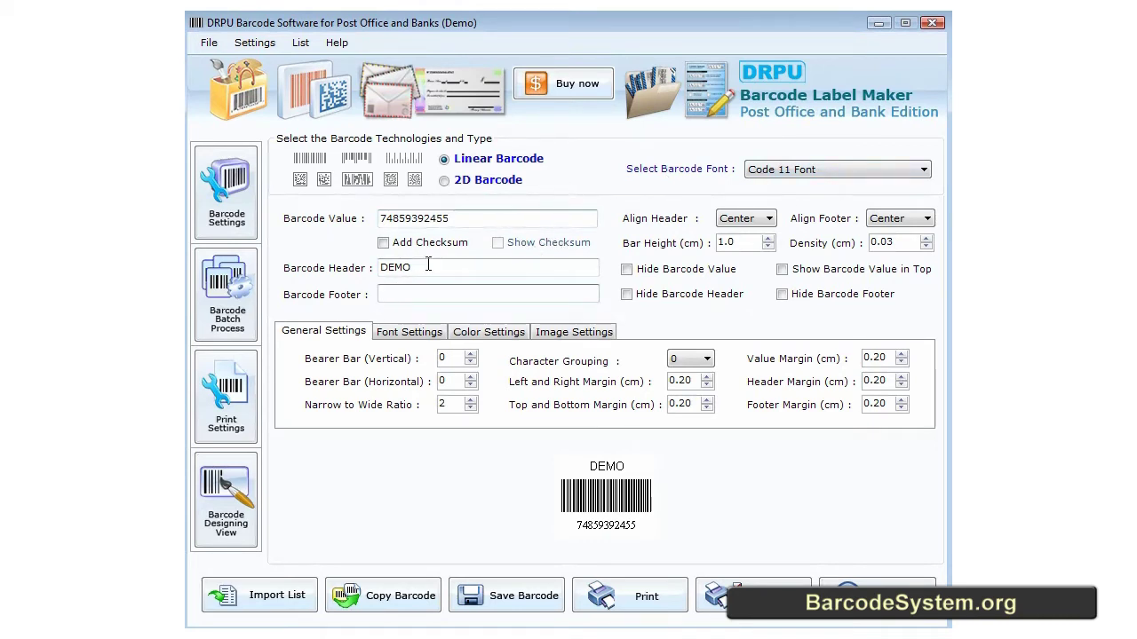
pyautogui.click(779, 168)
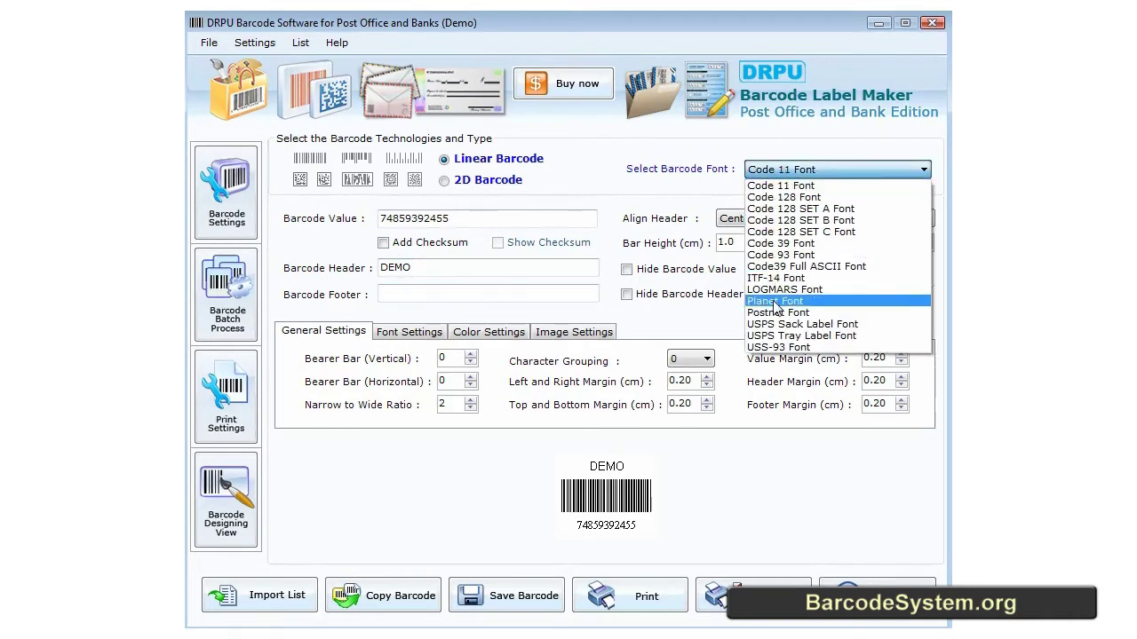
pyautogui.click(775, 352)
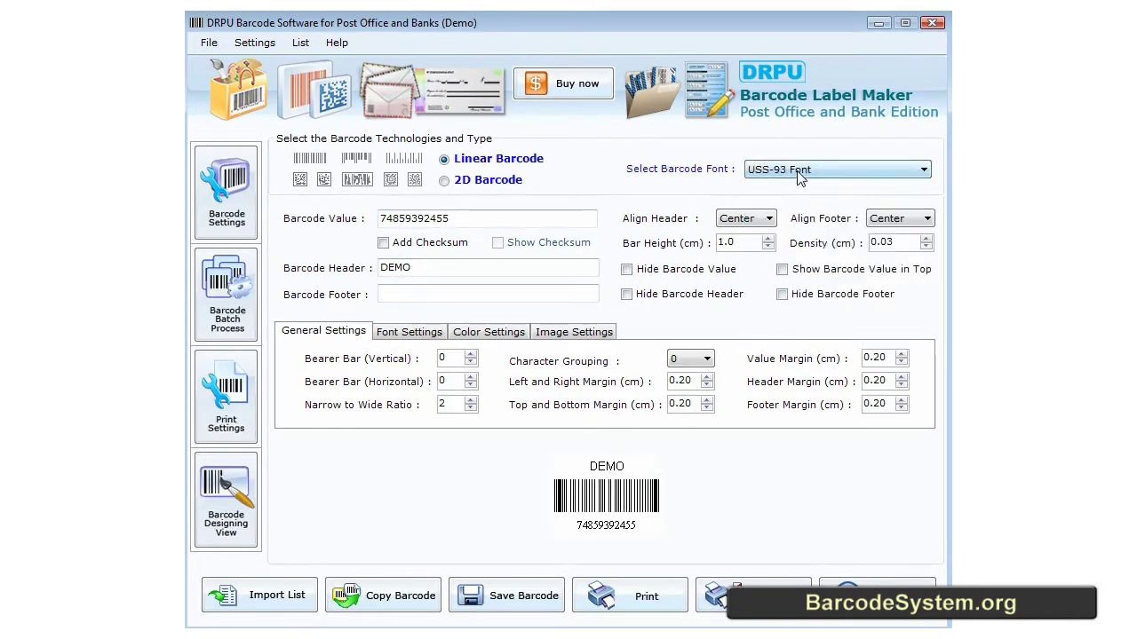
pyautogui.scroll(3, 797, 176)
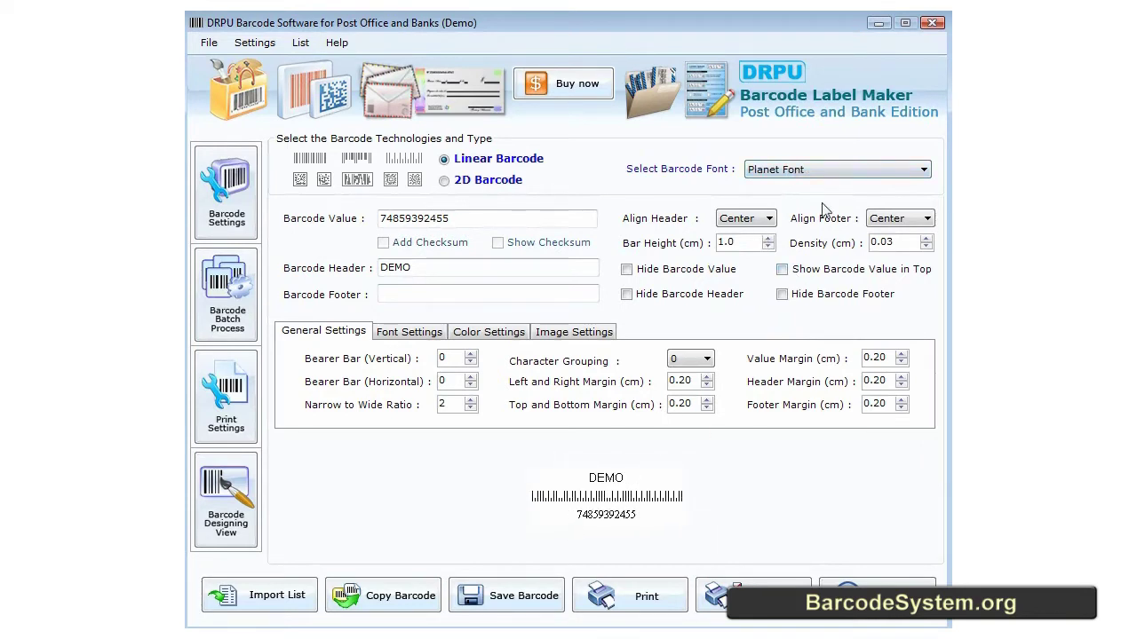
# Step: Change the barcode technology to 2D Barcode and choose MICR Font as the barcode font
pyautogui.click(826, 169)
pyautogui.click(811, 211)
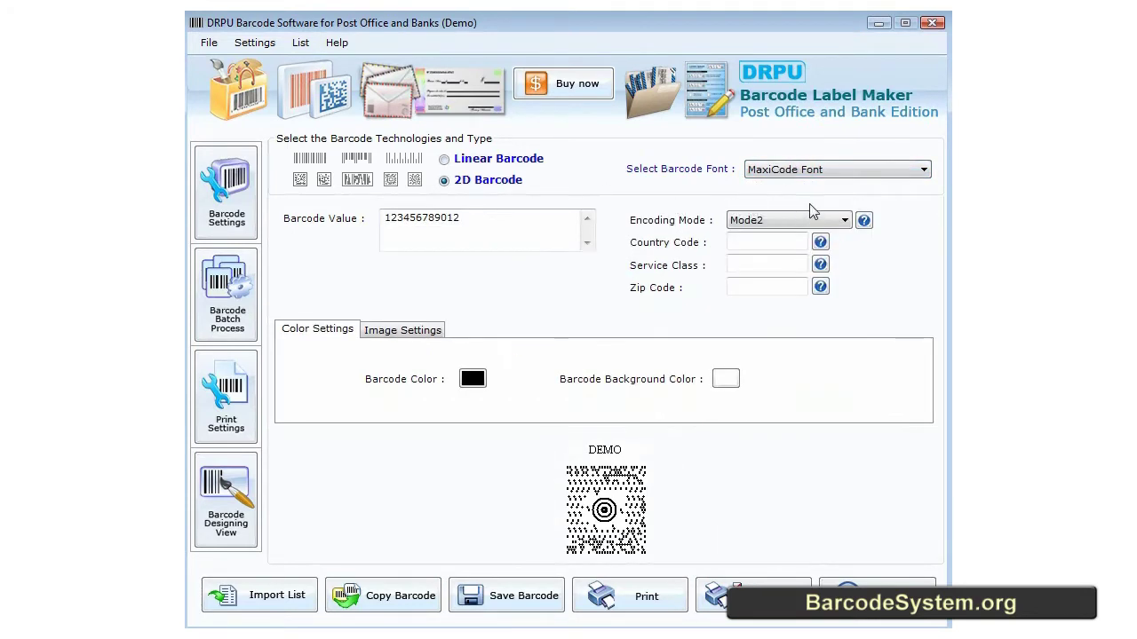
pyautogui.click(790, 174)
pyautogui.click(784, 196)
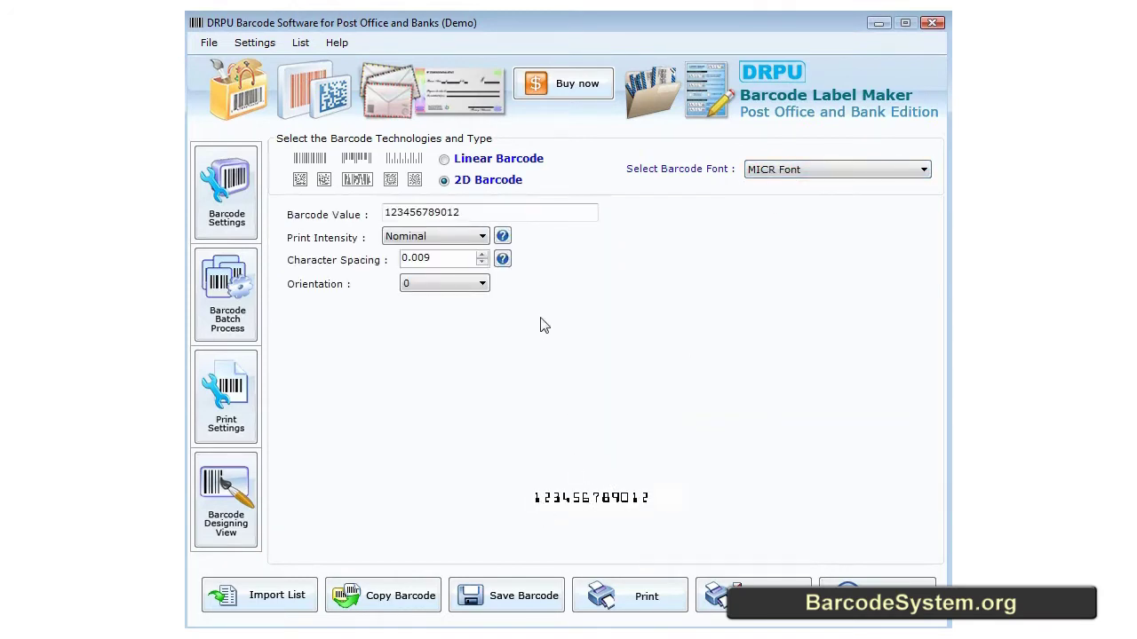
# Step: Increase the MICR barcode's character spacing to 0.021
pyautogui.click(481, 254)
pyautogui.click(482, 254)
pyautogui.click(481, 254)
pyautogui.click(481, 254)
pyautogui.click(481, 254)
pyautogui.click(481, 254)
pyautogui.click(482, 254)
pyautogui.click(481, 254)
pyautogui.click(481, 255)
pyautogui.click(481, 255)
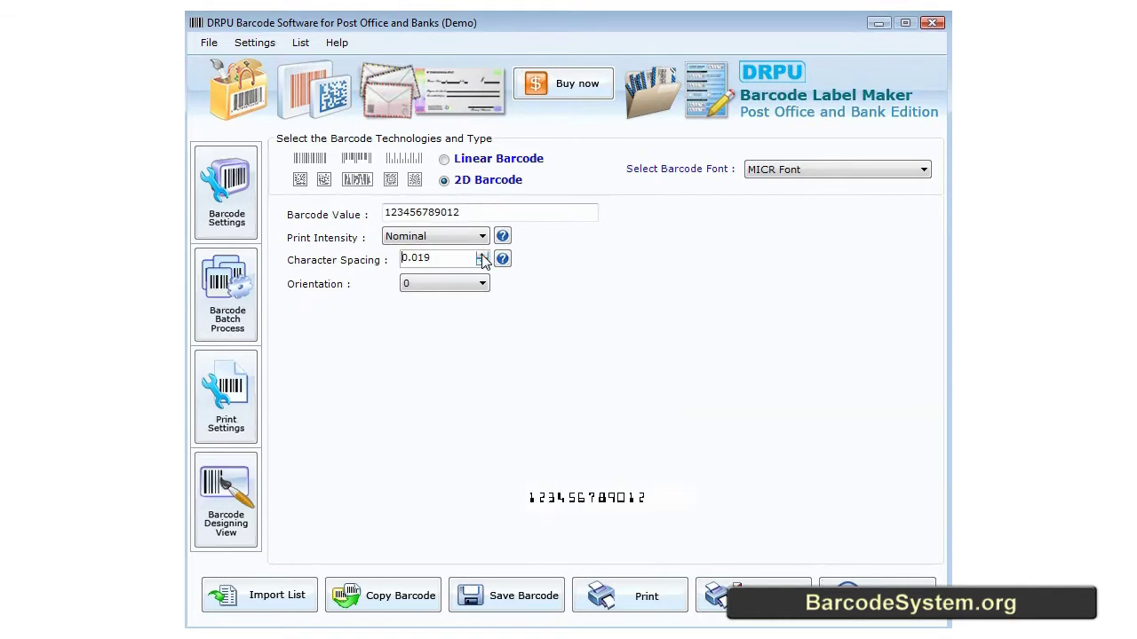
pyautogui.click(481, 254)
pyautogui.click(482, 255)
pyautogui.moveTo(466, 212); pyautogui.dragTo(354, 220)
pyautogui.click(473, 214)
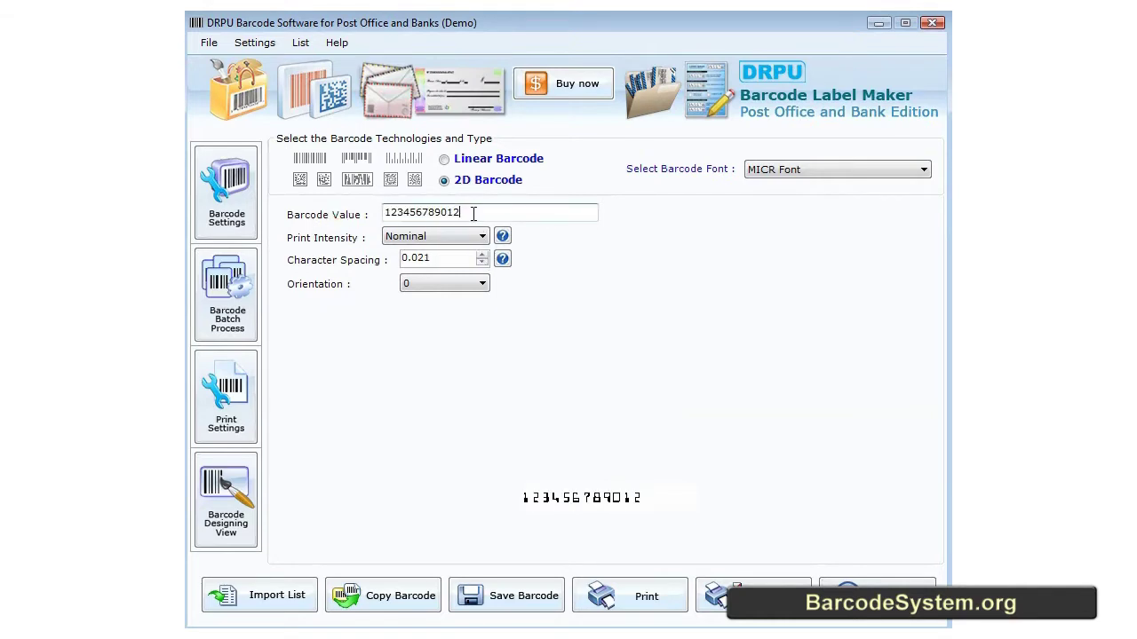
pyautogui.write('7578')
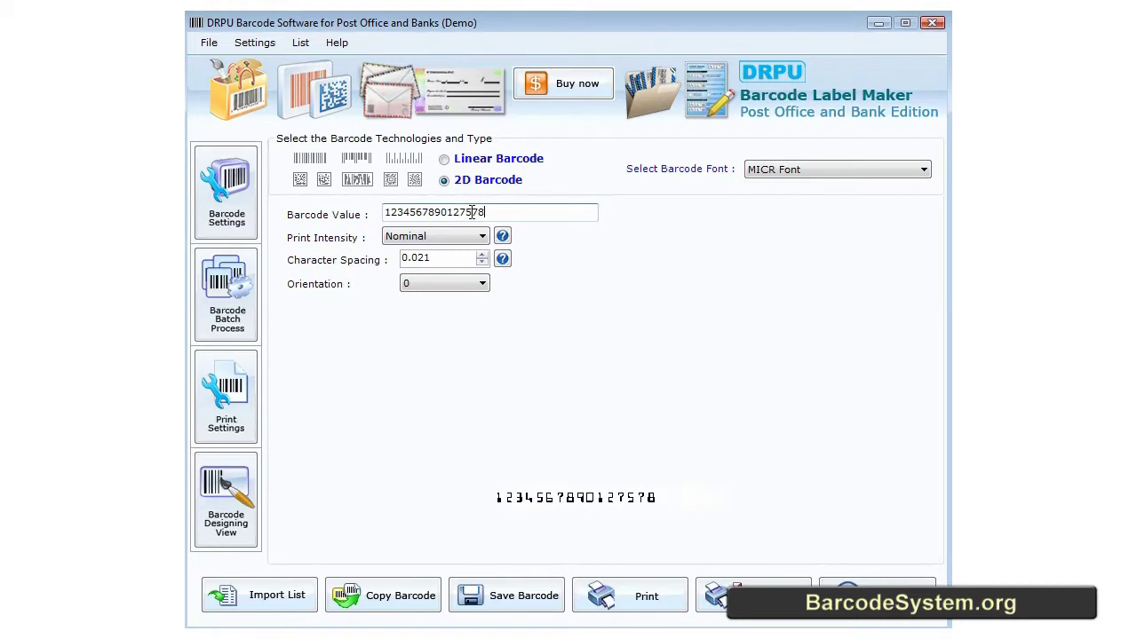
pyautogui.write('453')
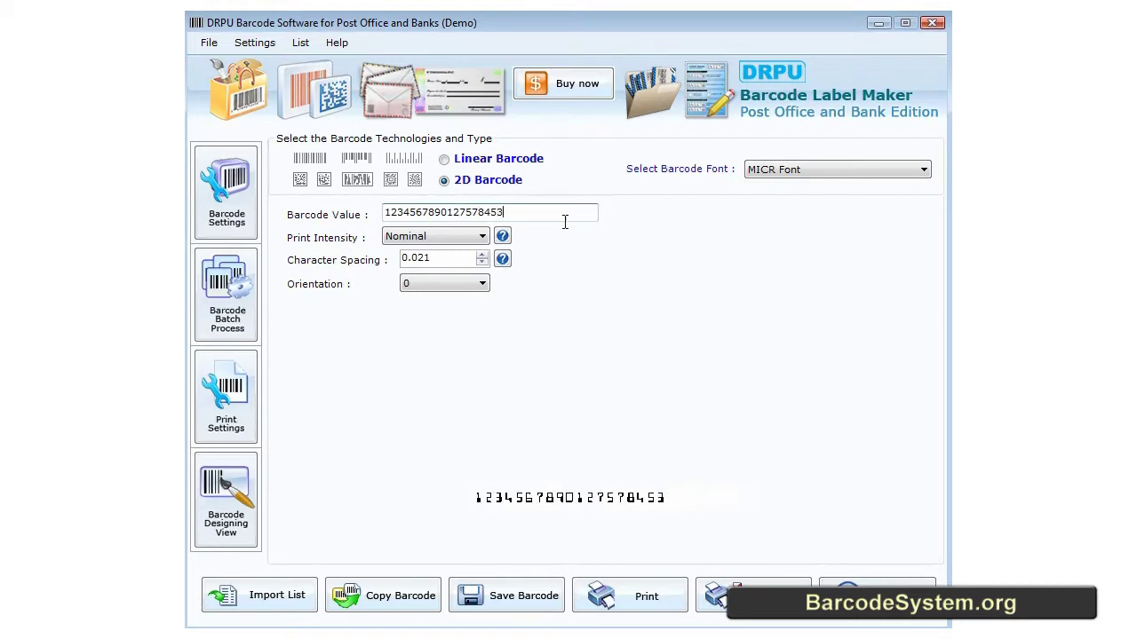
# Step: Set the MICR barcode's print intensity to Maximum, keeping the orientation at 0
pyautogui.click(487, 284)
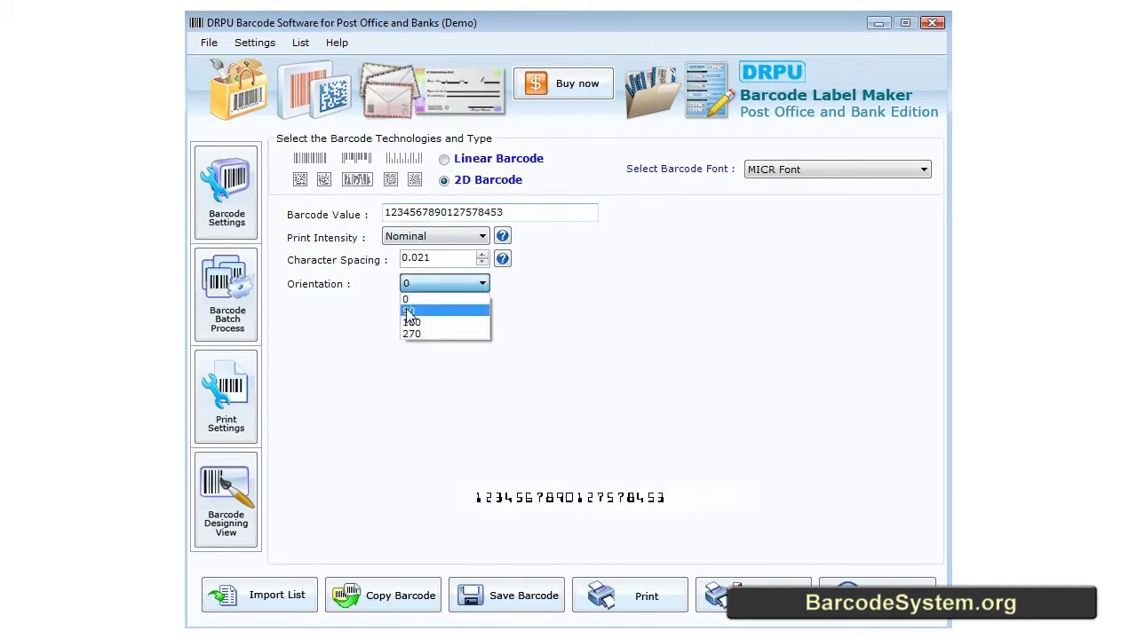
pyautogui.click(549, 318)
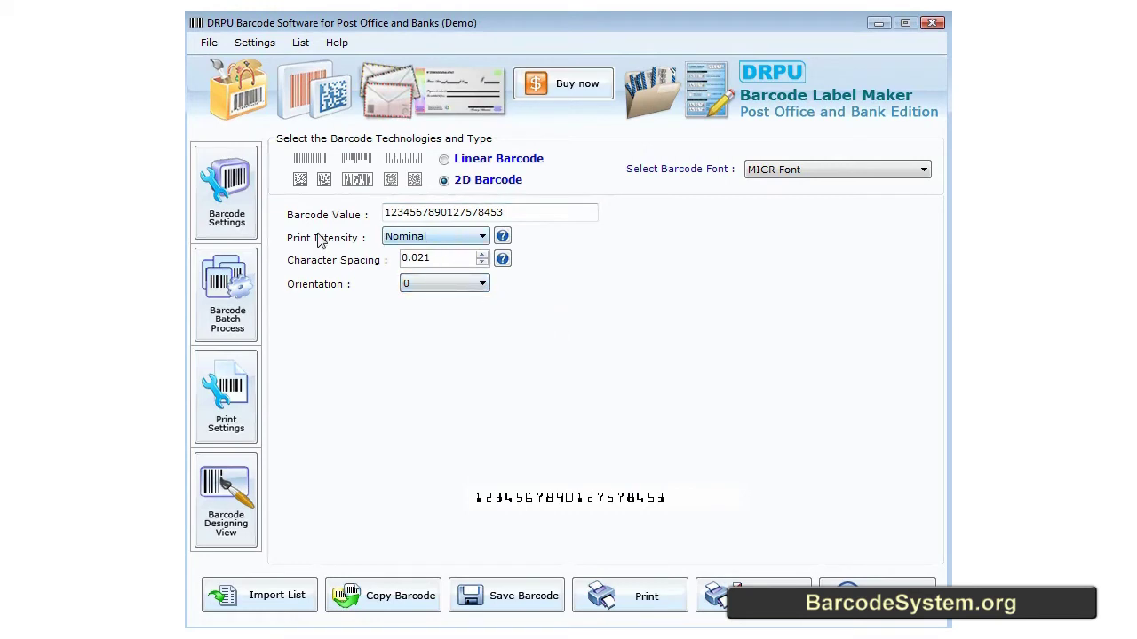
pyautogui.click(451, 236)
pyautogui.click(444, 277)
pyautogui.click(483, 236)
pyautogui.click(437, 245)
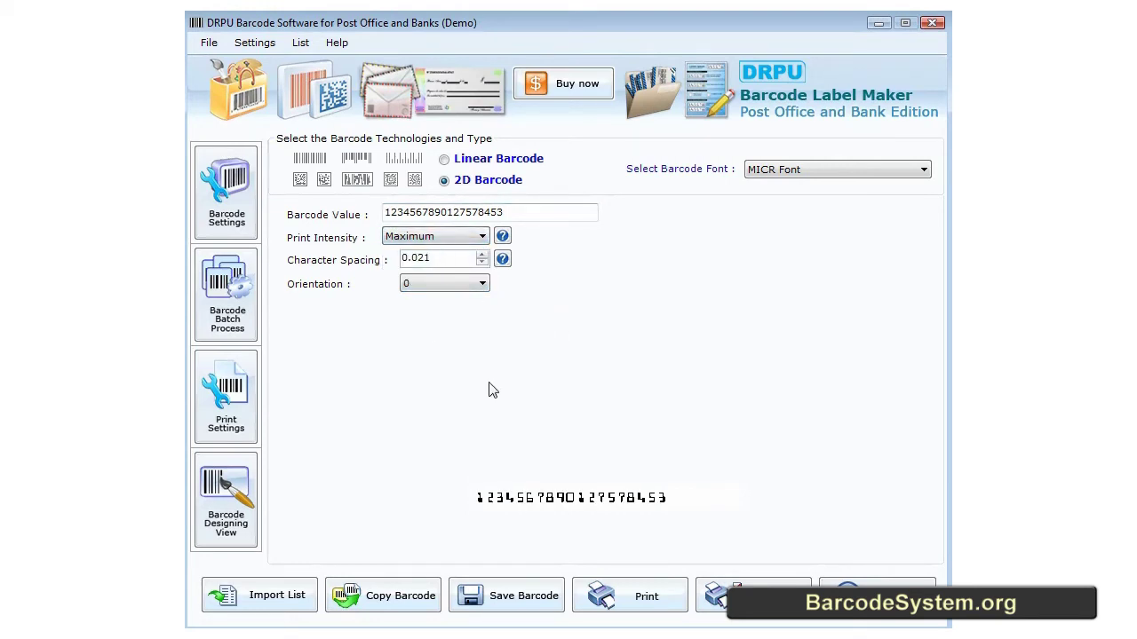
# Step: Create a batch barcode value list as a sequential series from 345 to 390 with prefix 43 and suffix 76
pyautogui.click(227, 327)
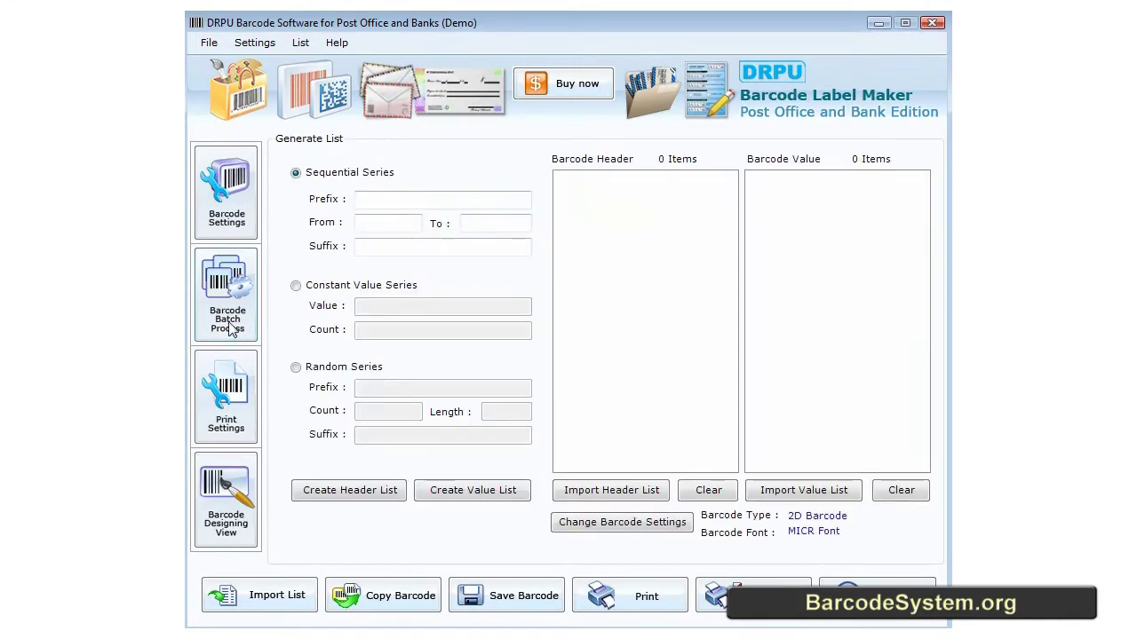
pyautogui.click(376, 199)
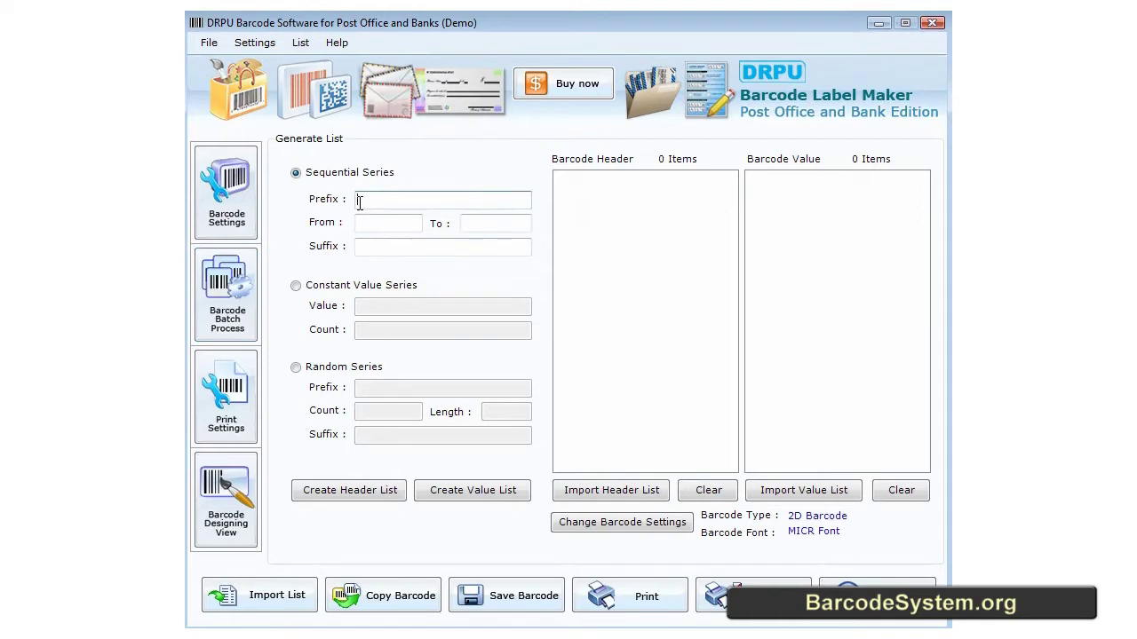
pyautogui.click(364, 244)
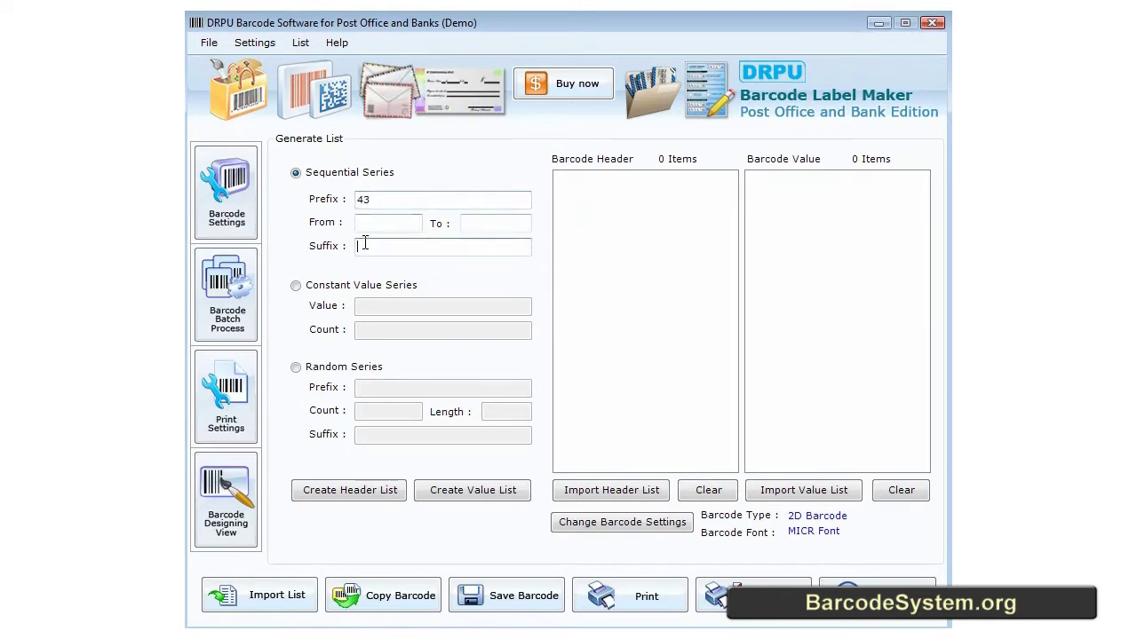
pyautogui.click(377, 226)
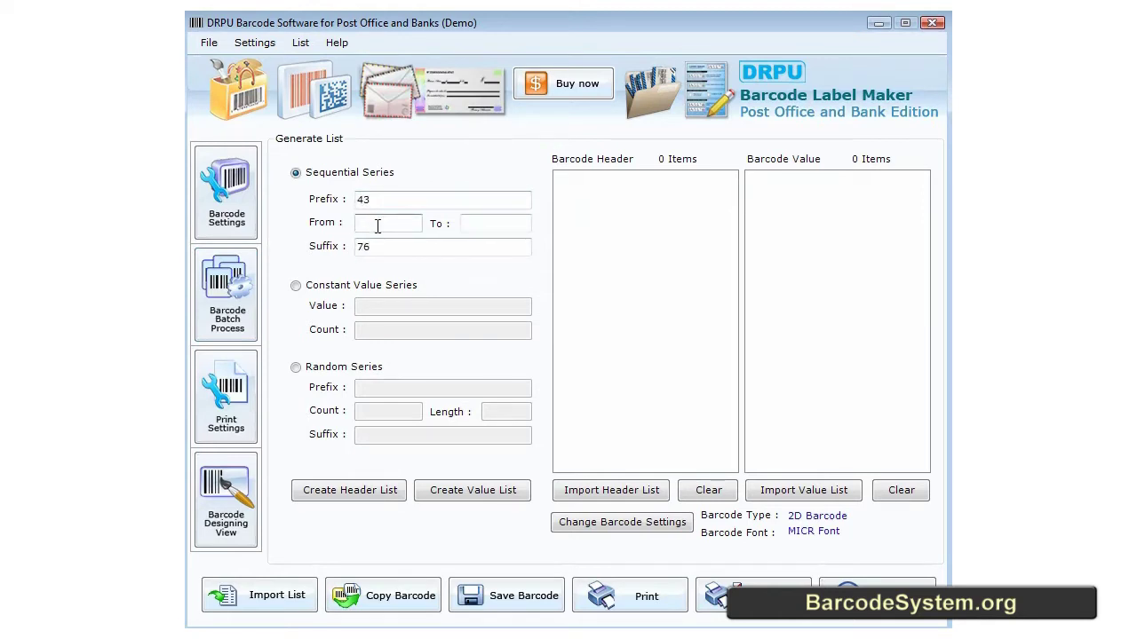
pyautogui.write('345')
pyautogui.click(468, 222)
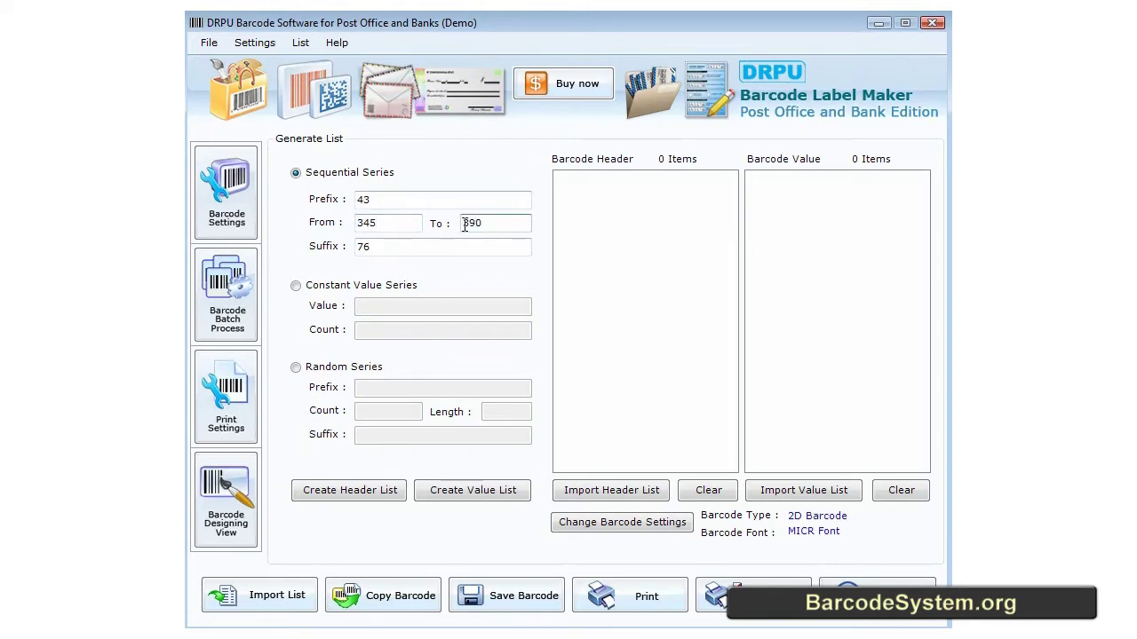
pyautogui.click(474, 494)
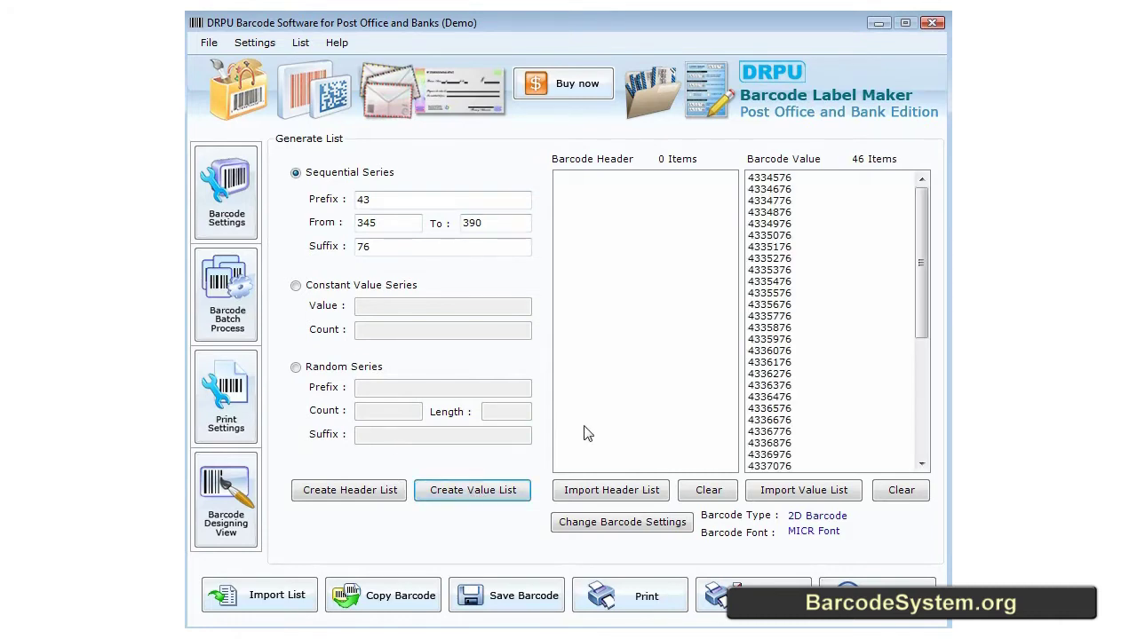
pyautogui.moveTo(921, 262); pyautogui.dragTo(924, 205)
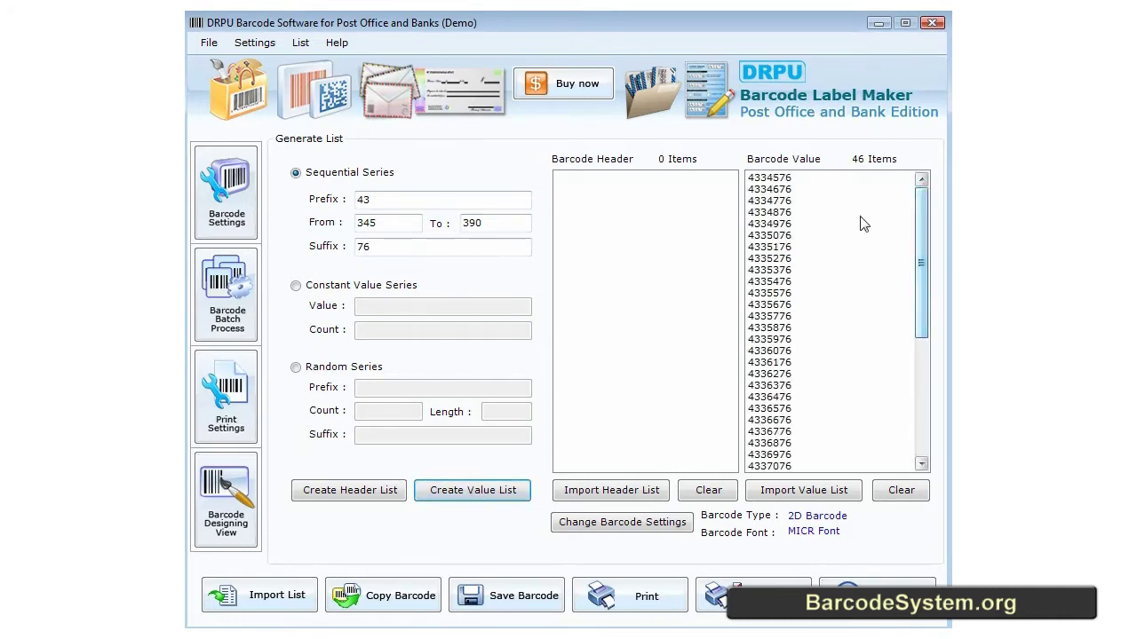
# Step: Create a barcode value list as a constant value series with value 765436 and count 30
pyautogui.click(313, 285)
pyautogui.click(379, 305)
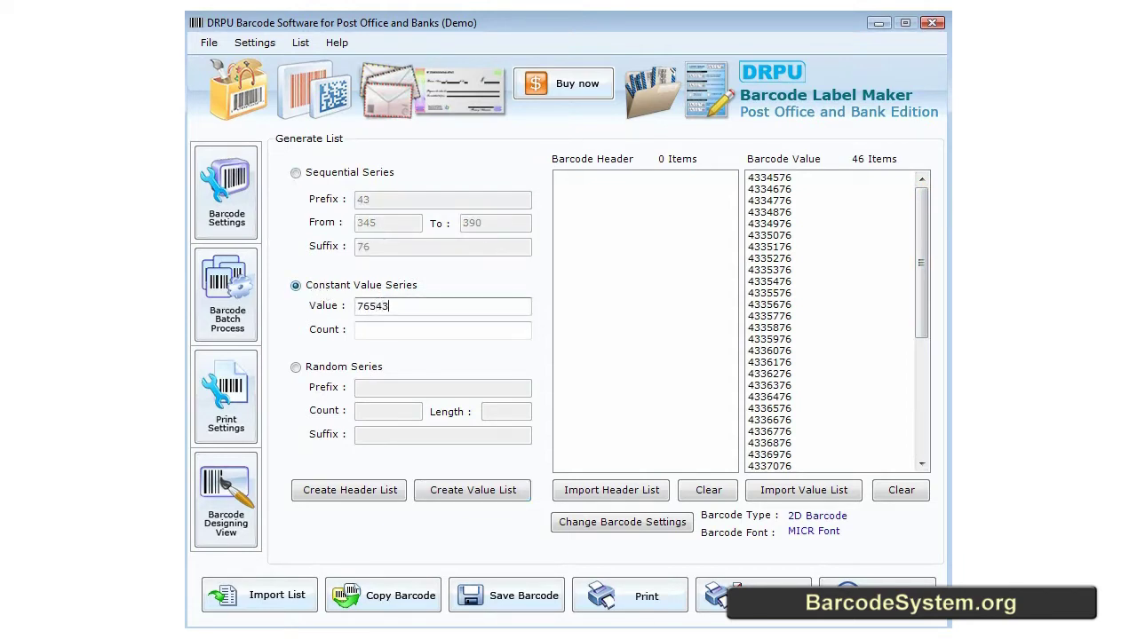
pyautogui.click(397, 328)
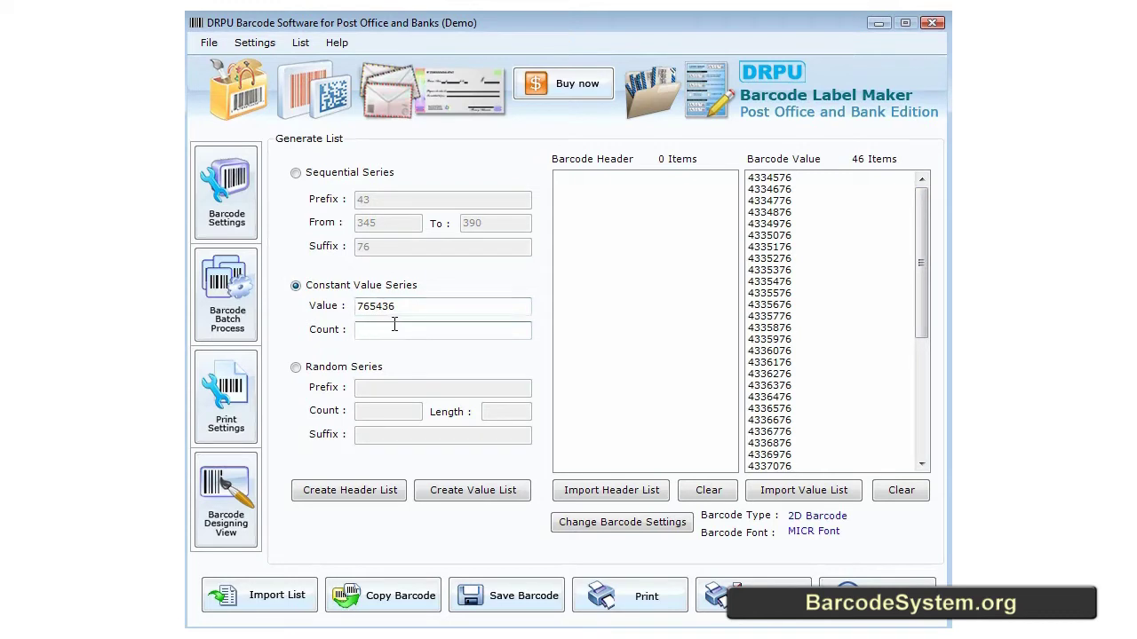
pyautogui.click(455, 491)
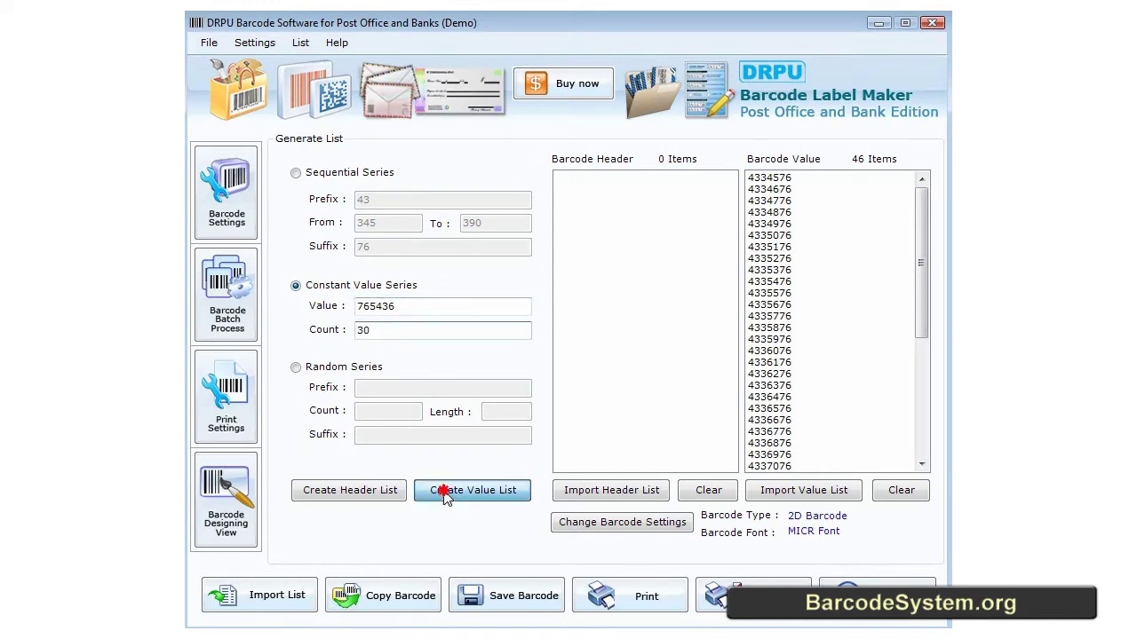
pyautogui.moveTo(921, 287); pyautogui.dragTo(915, 230)
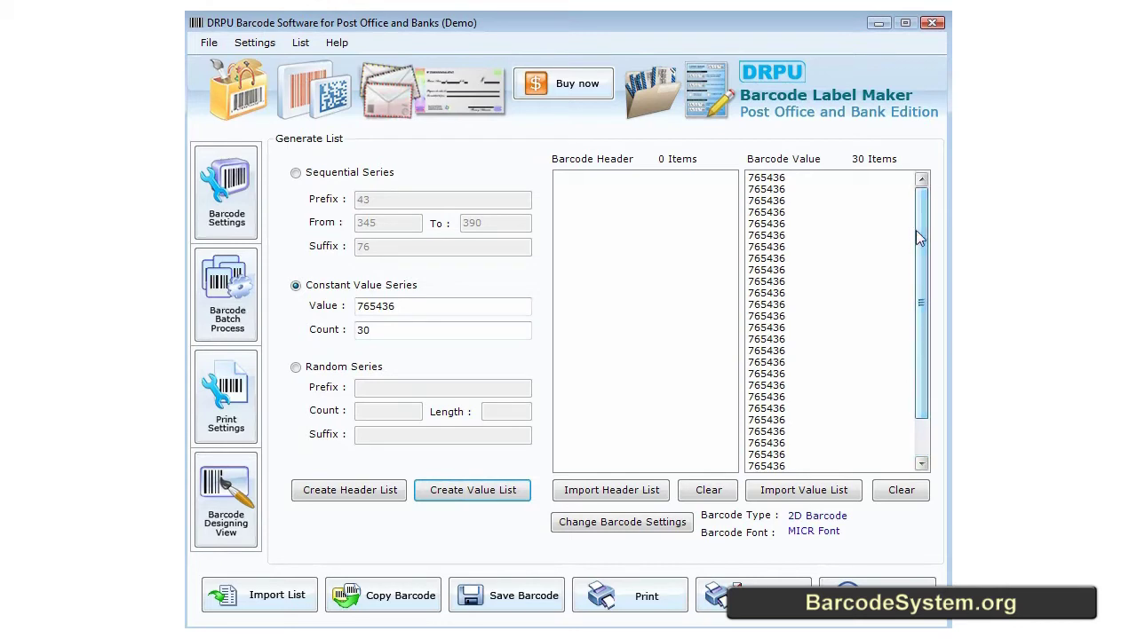
# Step: Create a barcode value list as a random series with prefix 56, count 20, length 6 and suffix 897
pyautogui.click(338, 366)
pyautogui.click(389, 388)
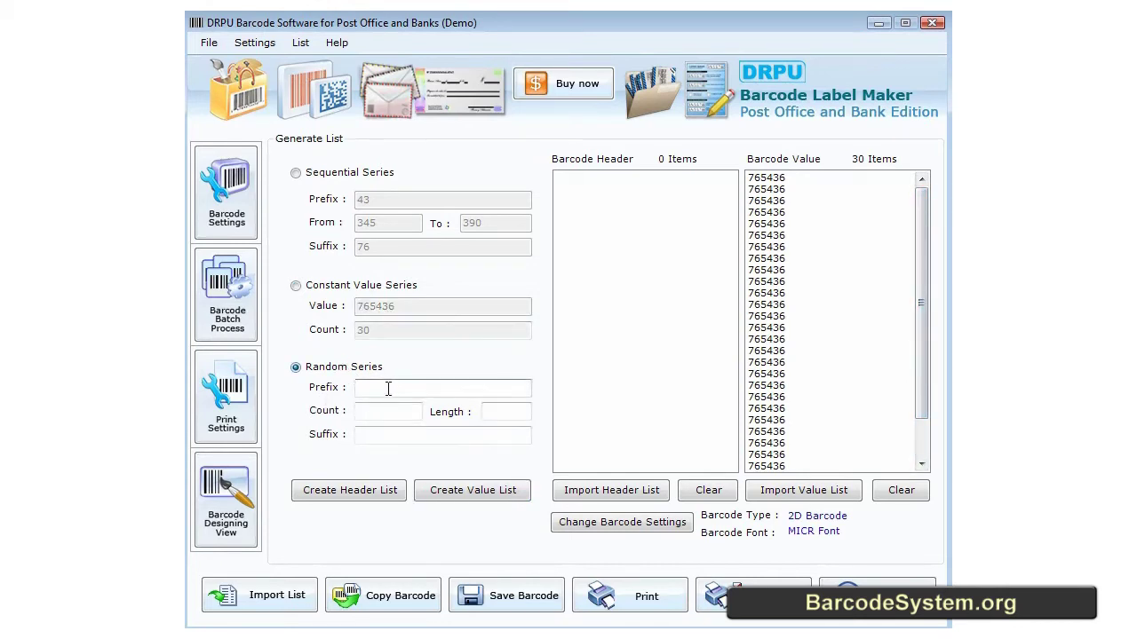
pyautogui.write('56')
pyautogui.click(387, 435)
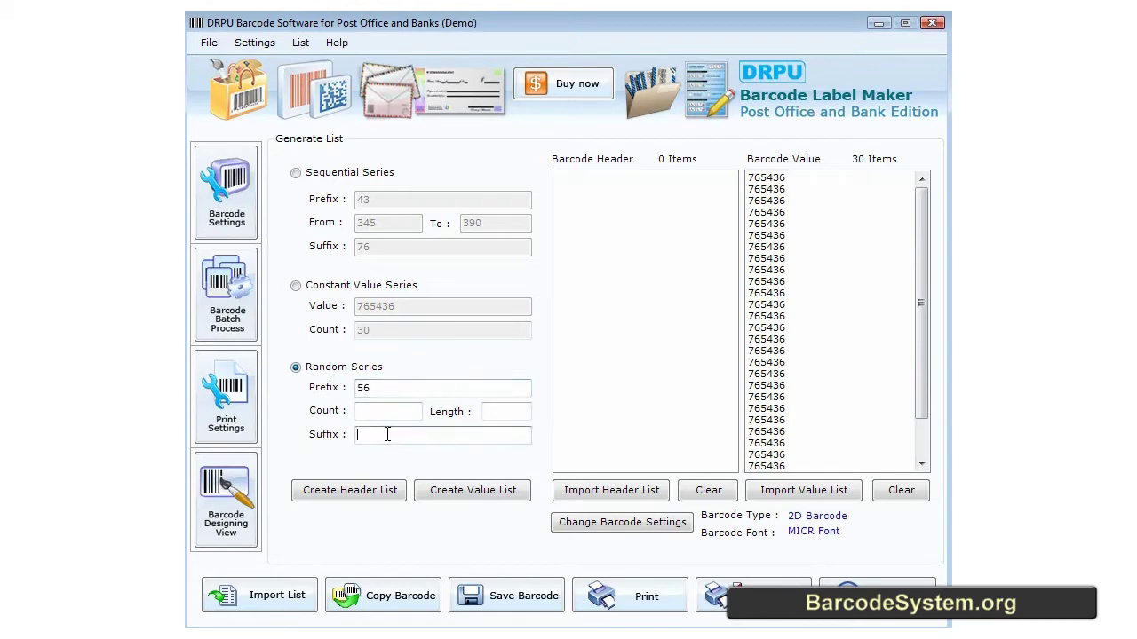
pyautogui.click(384, 413)
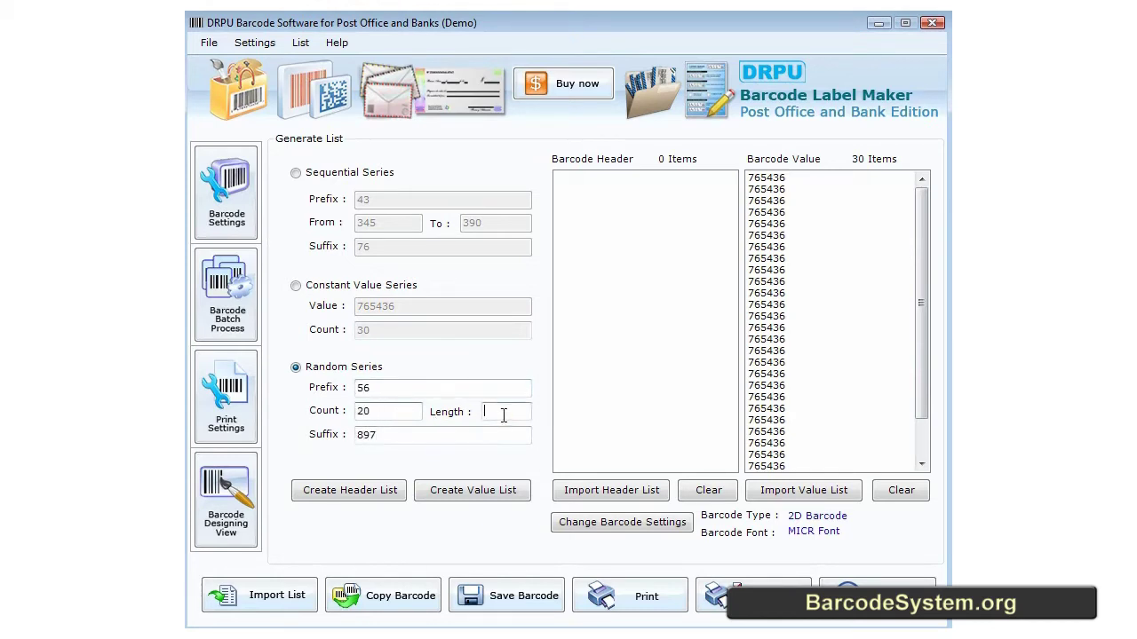
pyautogui.click(457, 490)
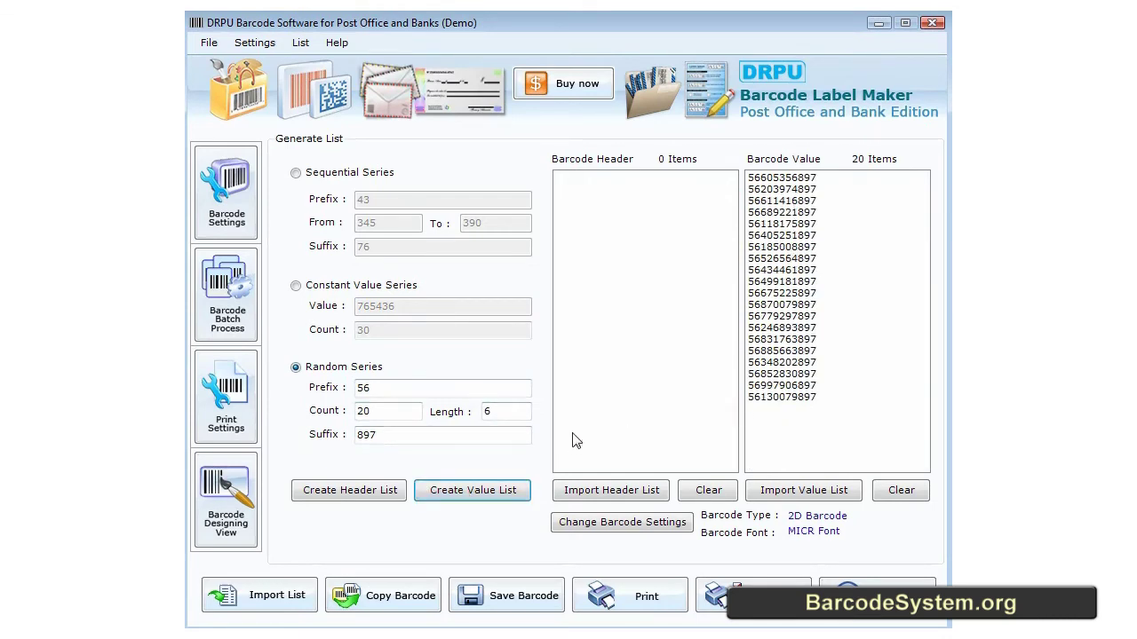
# Step: Set the print layout of the barcode sheet to 3 rows in the print settings
pyautogui.click(223, 431)
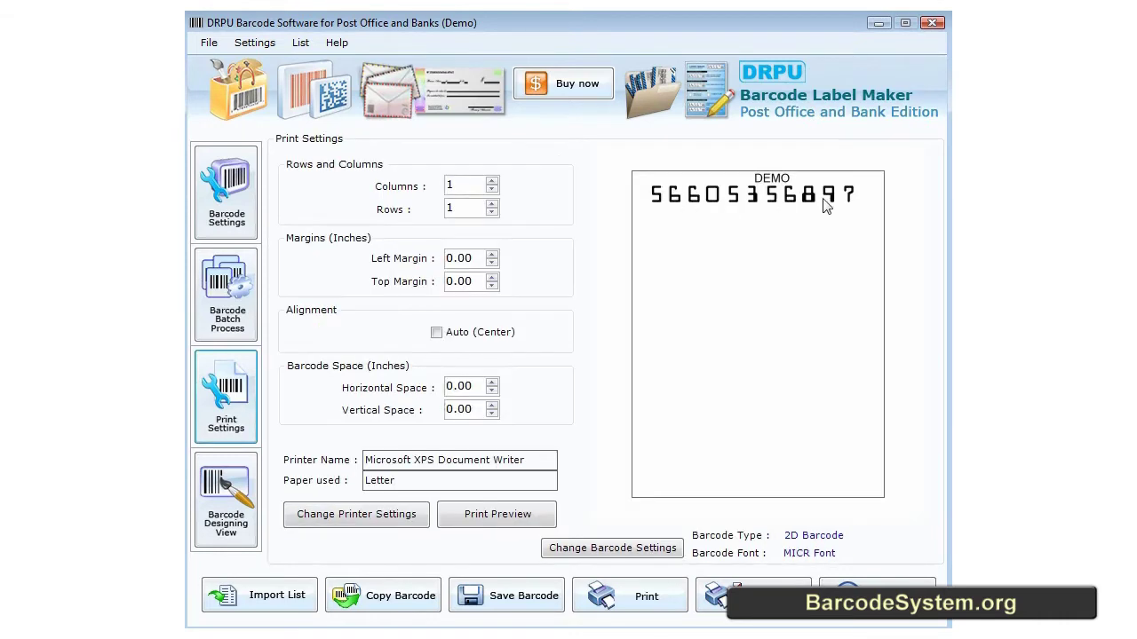
pyautogui.click(491, 205)
pyautogui.scroll(1, 454, 210)
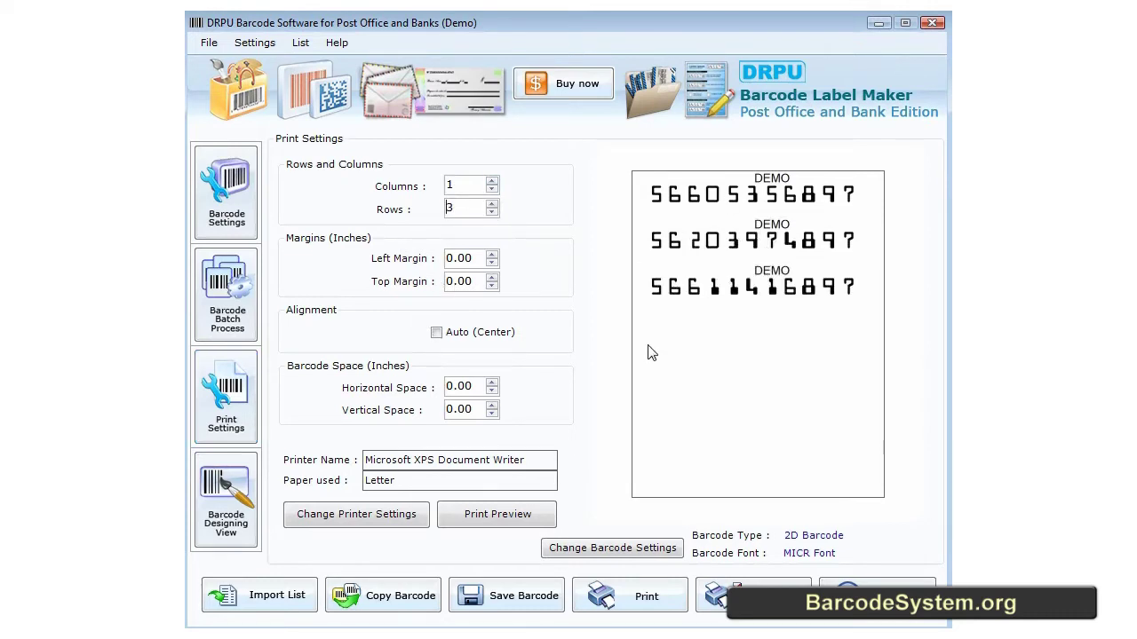
# Step: Examine the barcode sheet in the print preview at 100% zoom and close the preview
pyautogui.click(501, 519)
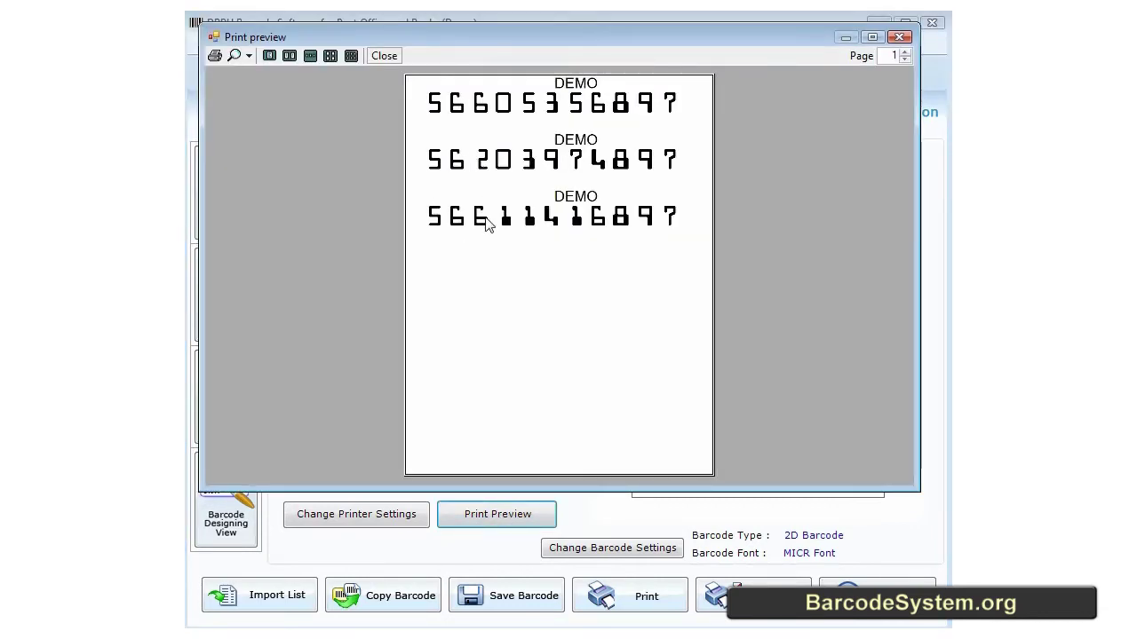
pyautogui.click(245, 56)
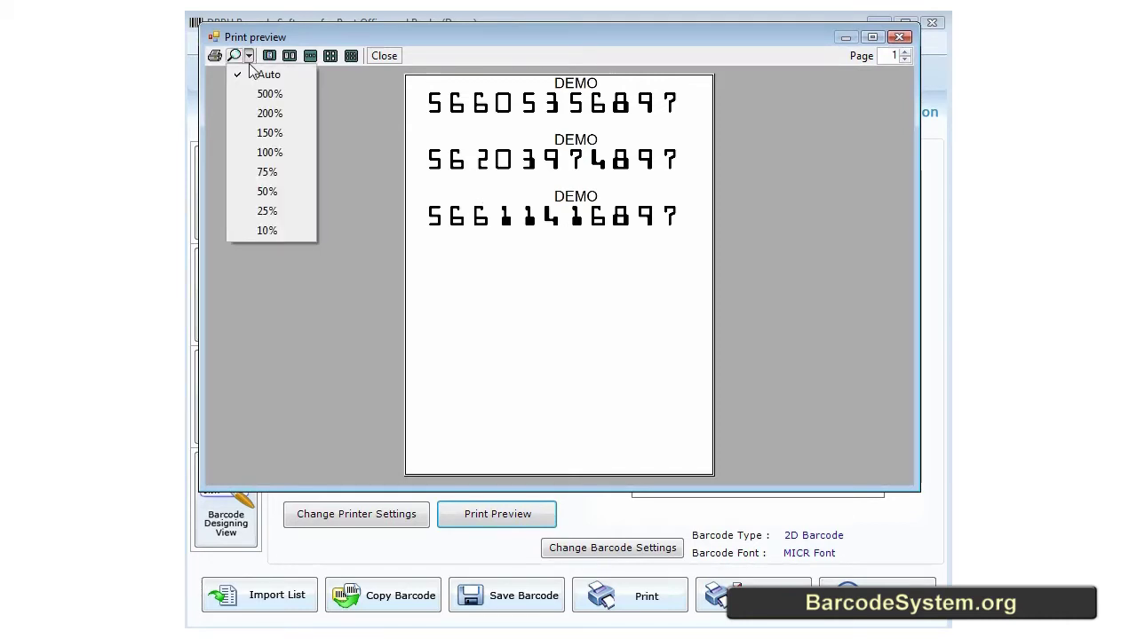
pyautogui.click(274, 155)
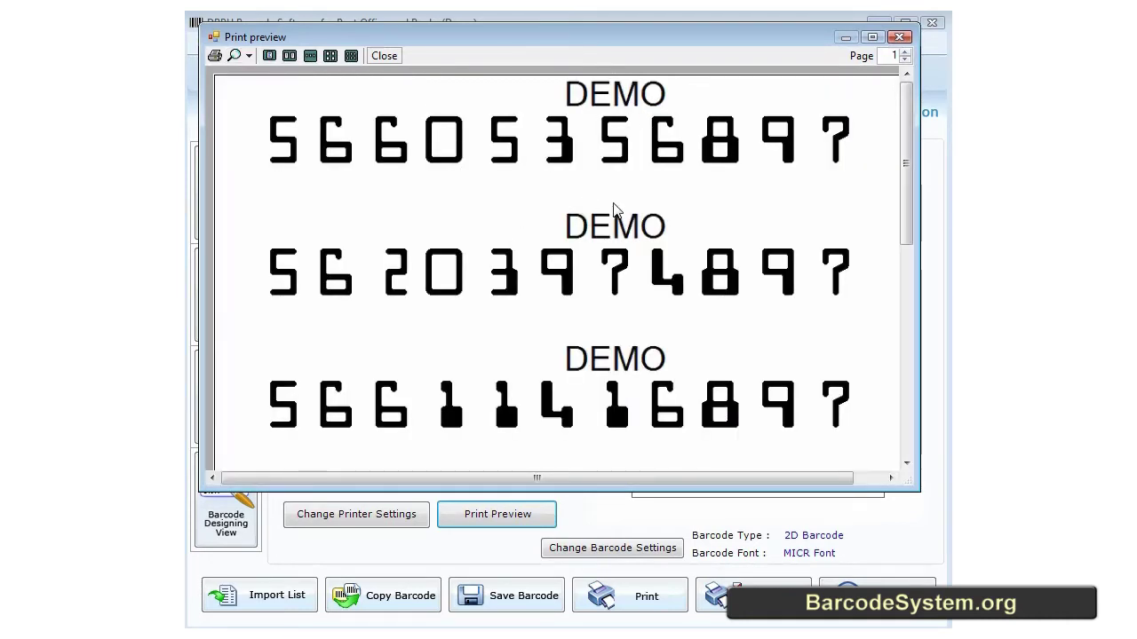
pyautogui.click(899, 38)
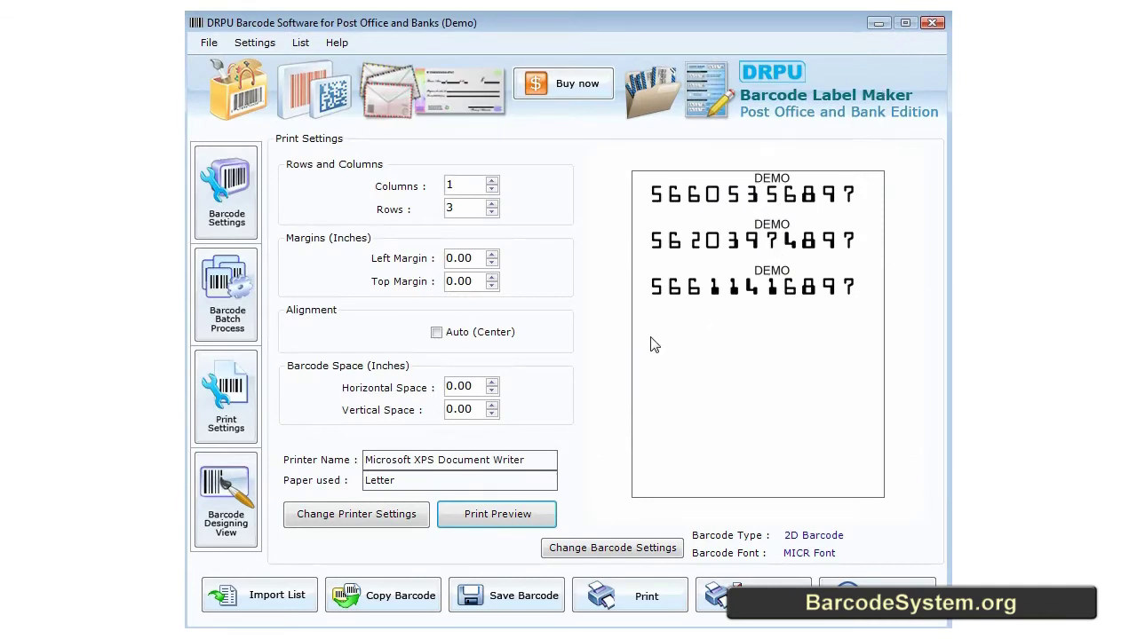
# Step: Switch to the Barcode Designing view and create a new rectangular label 88 mm high and 181 mm wide
pyautogui.click(229, 538)
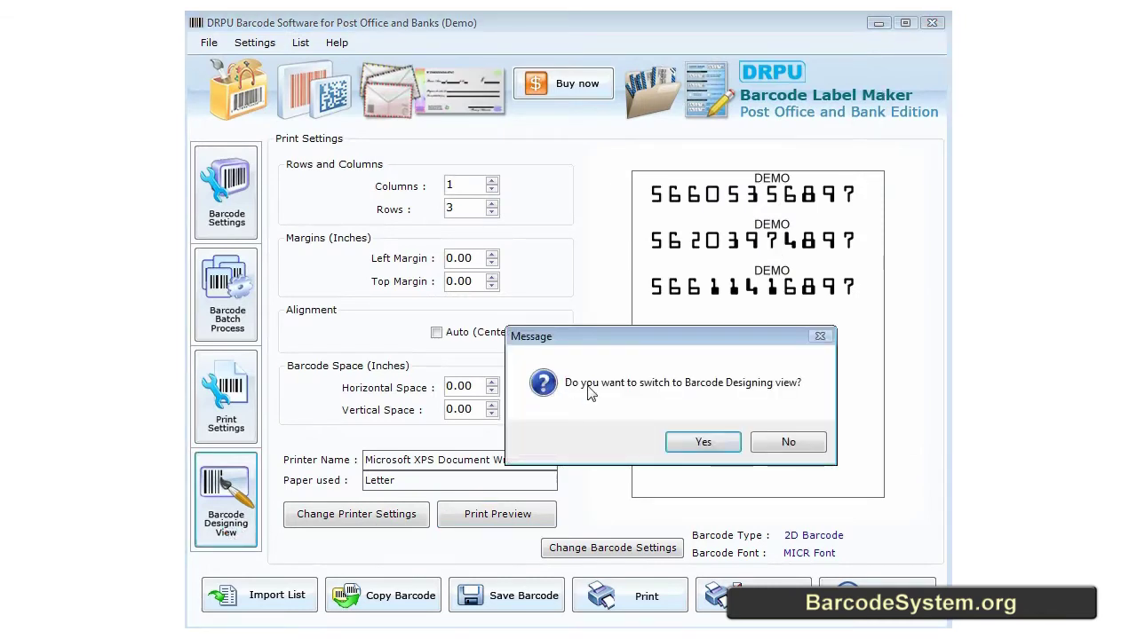
pyautogui.click(700, 444)
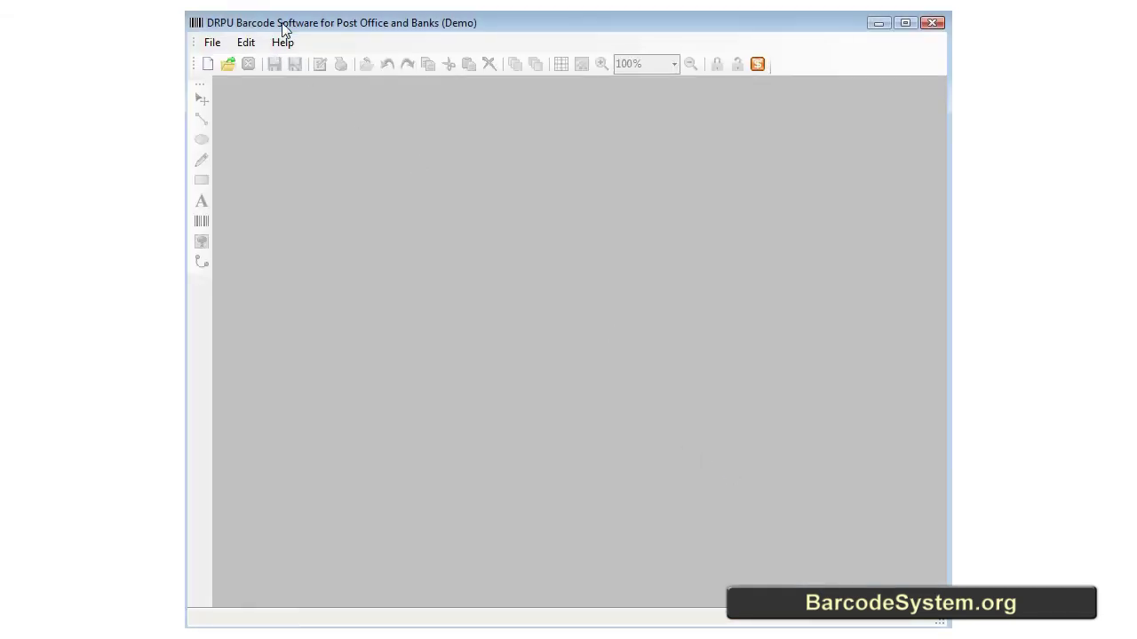
pyautogui.click(220, 45)
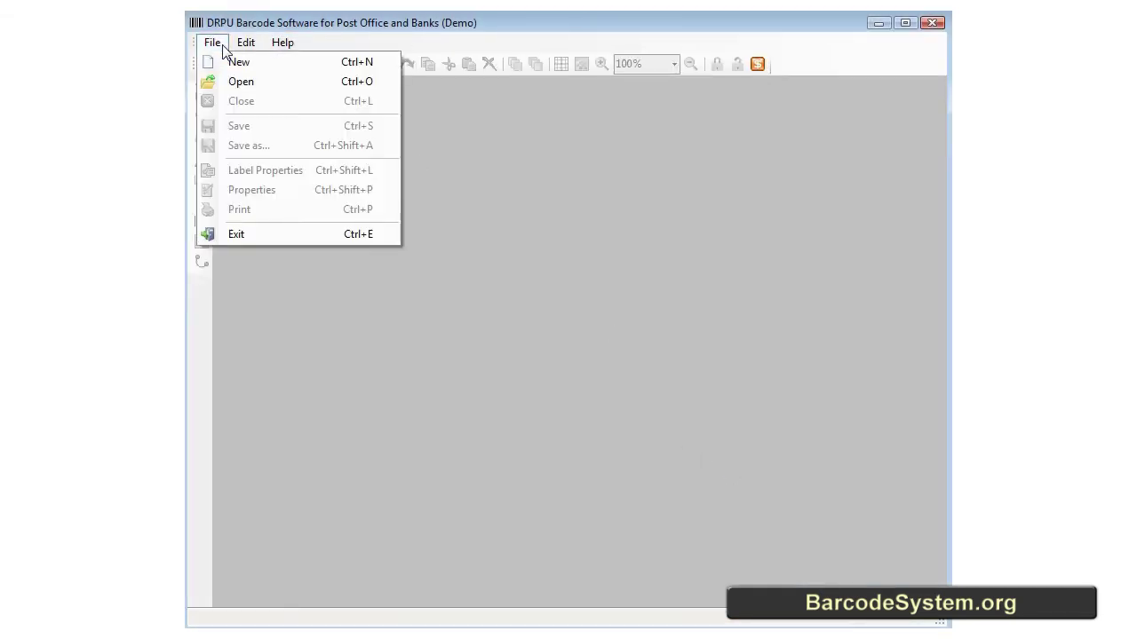
pyautogui.click(240, 64)
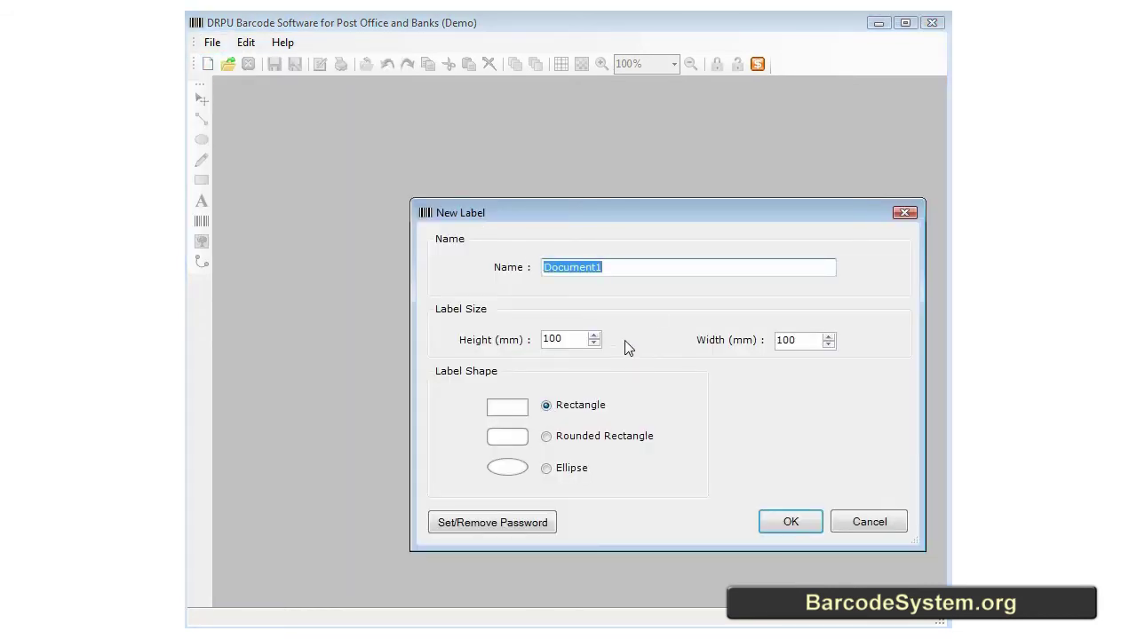
pyautogui.doubleClick(575, 338)
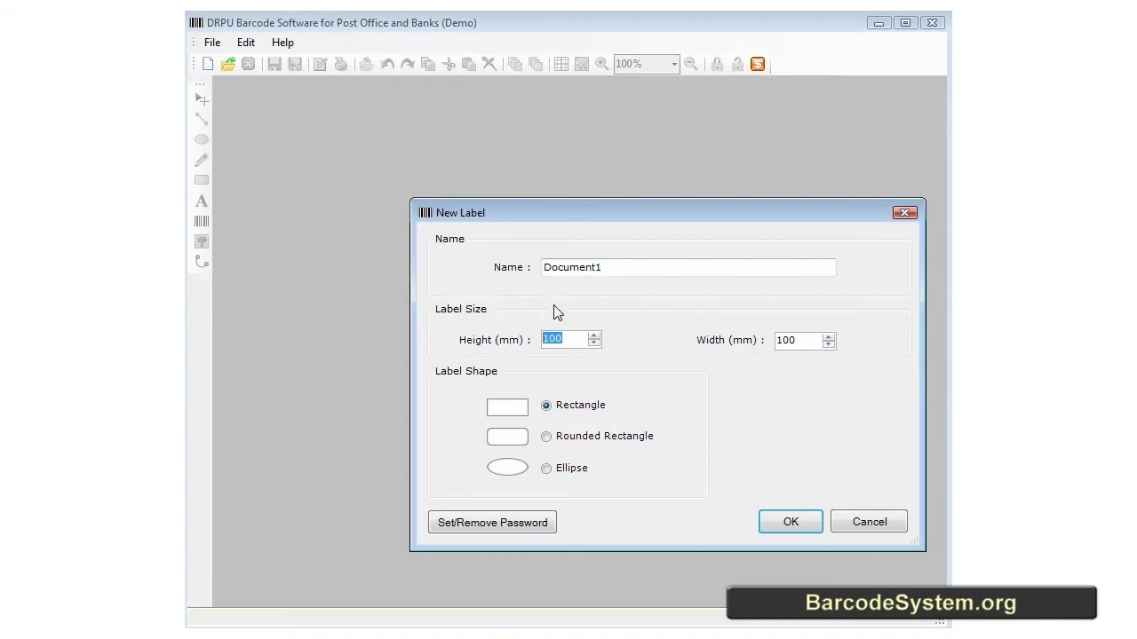
pyautogui.write('88')
pyautogui.write('181')
pyautogui.click(771, 519)
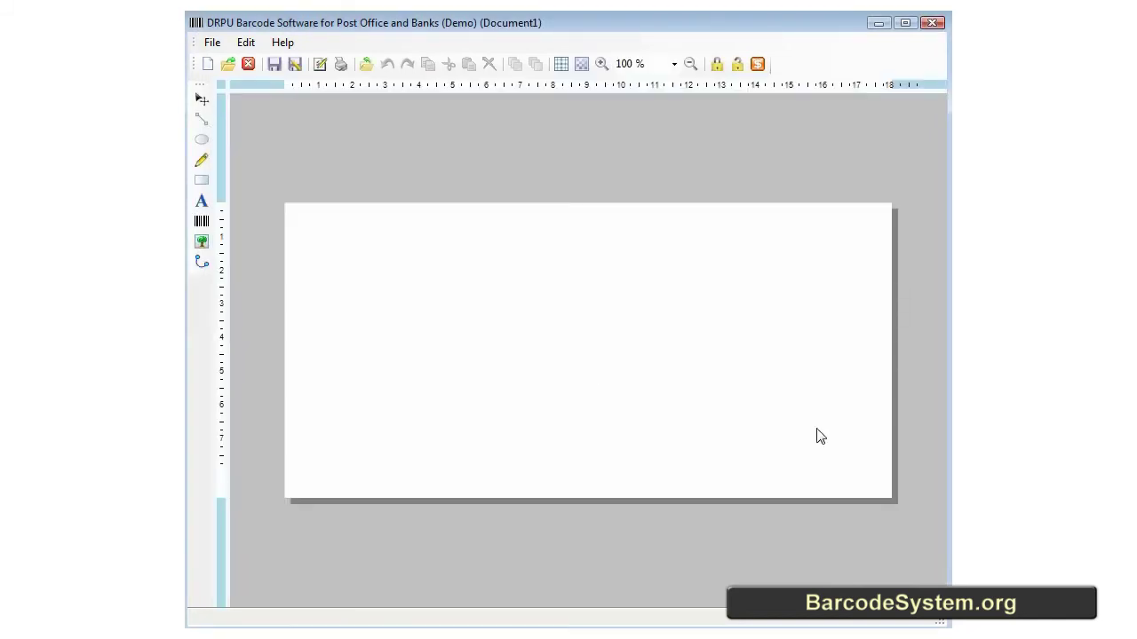
# Step: Insert the picture cheque.jpg from the barcode images folder inside raw files and stretch it over the whole label
pyautogui.click(203, 243)
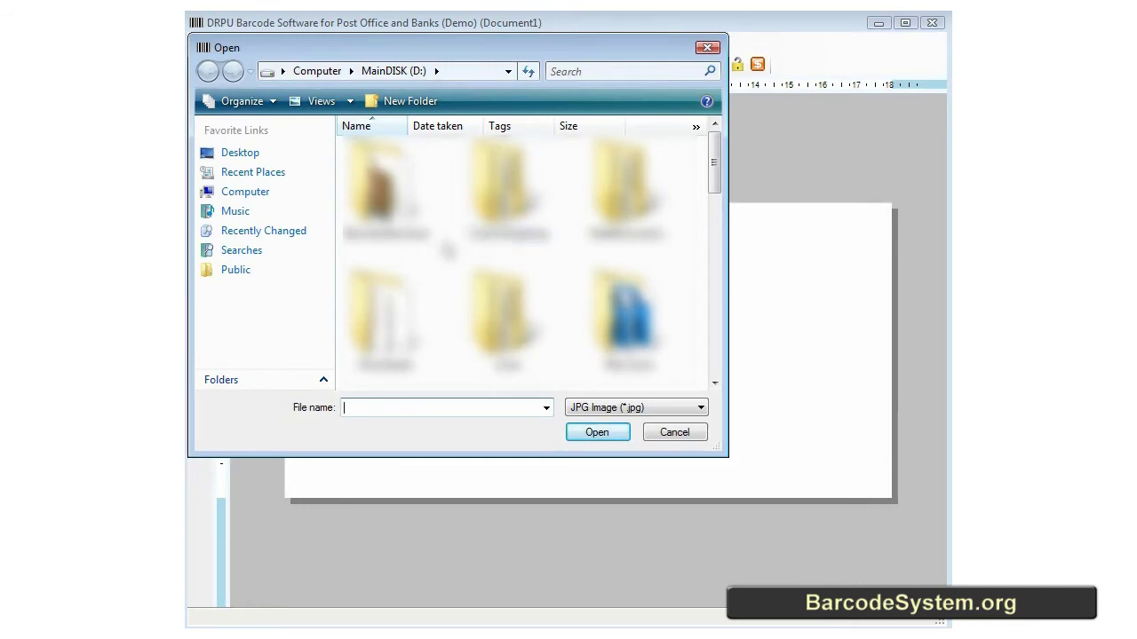
pyautogui.click(263, 195)
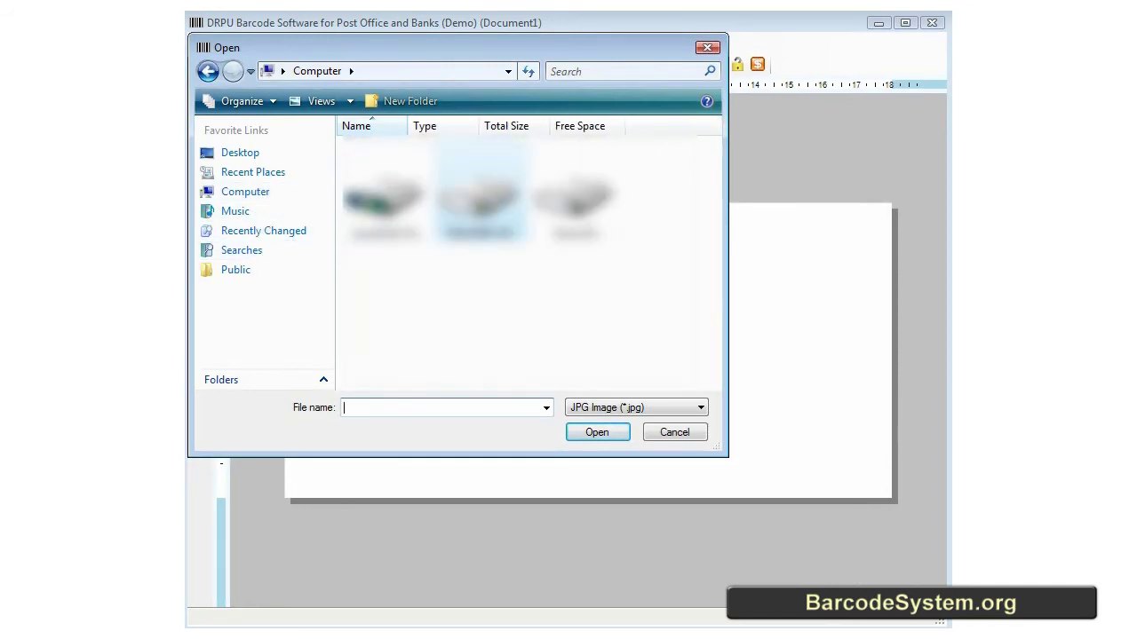
pyautogui.doubleClick(479, 200)
pyautogui.scroll(-5, 498, 200)
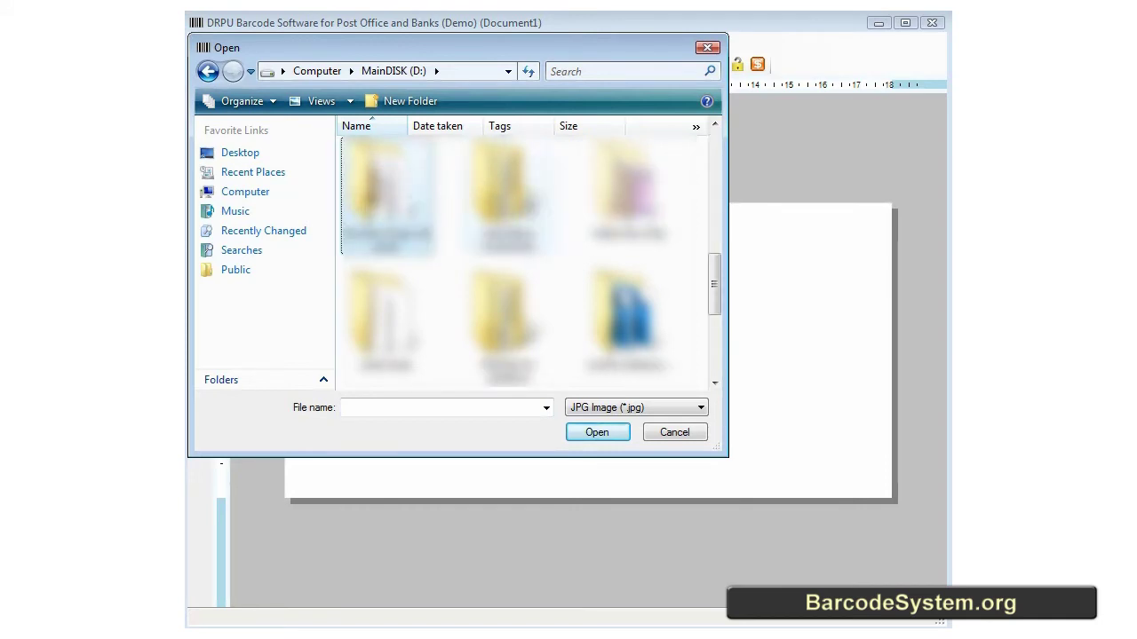
pyautogui.doubleClick(402, 200)
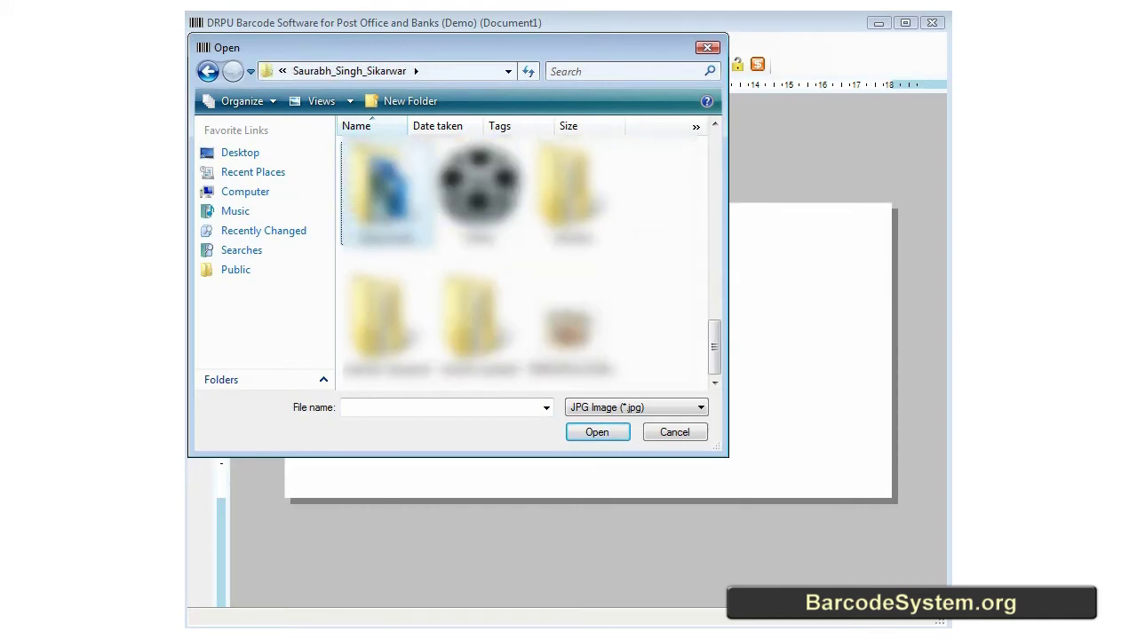
pyautogui.doubleClick(473, 191)
pyautogui.doubleClick(382, 187)
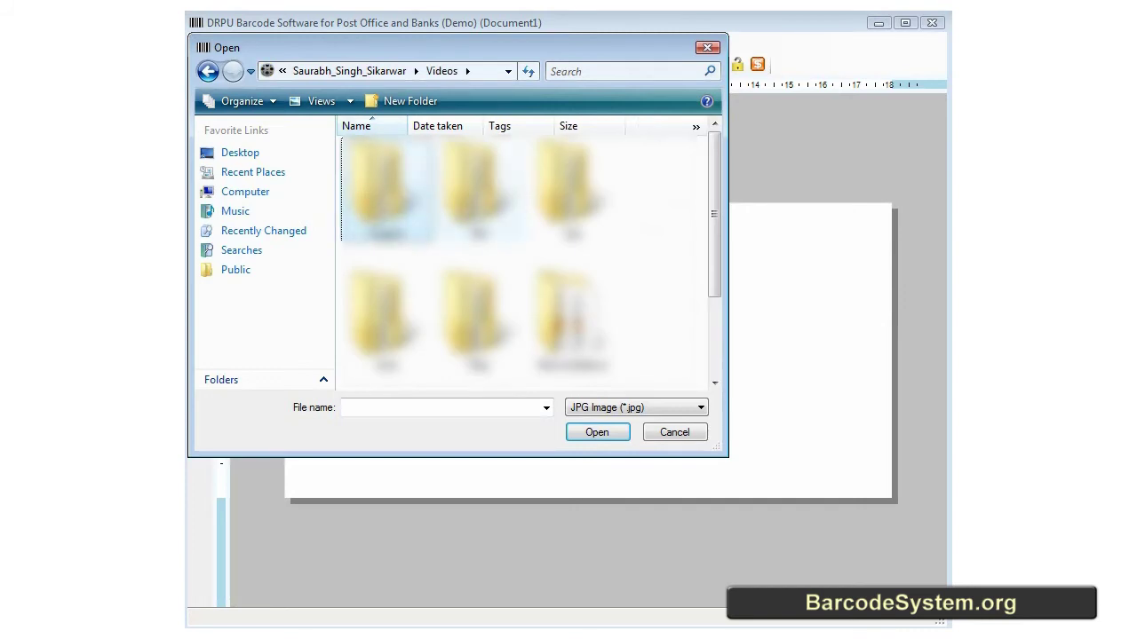
pyautogui.doubleClick(382, 187)
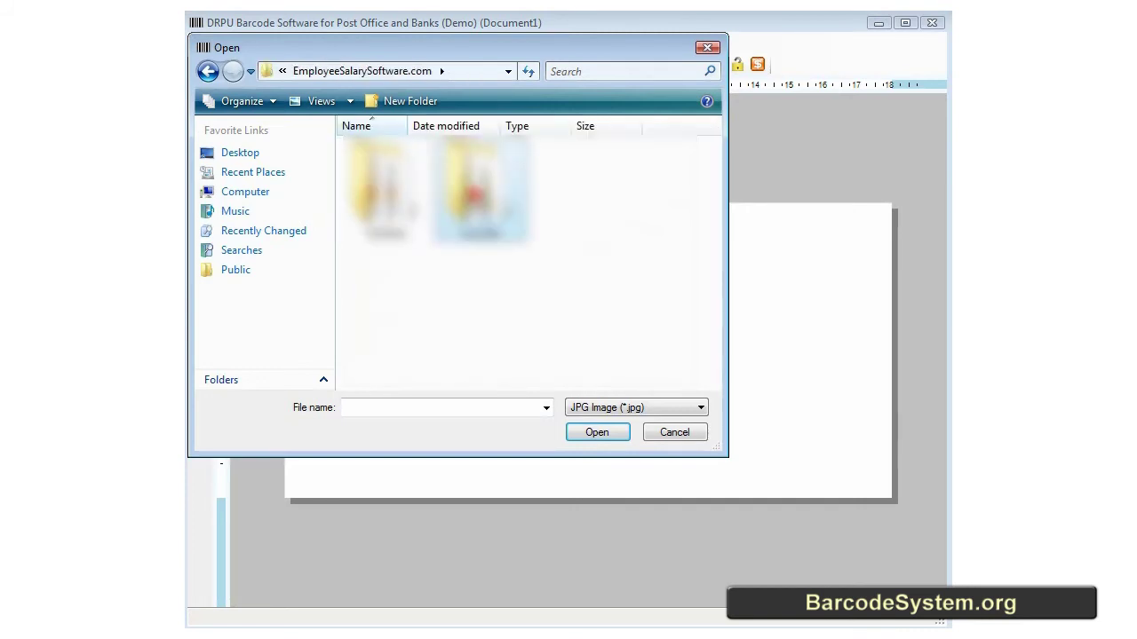
pyautogui.doubleClick(473, 195)
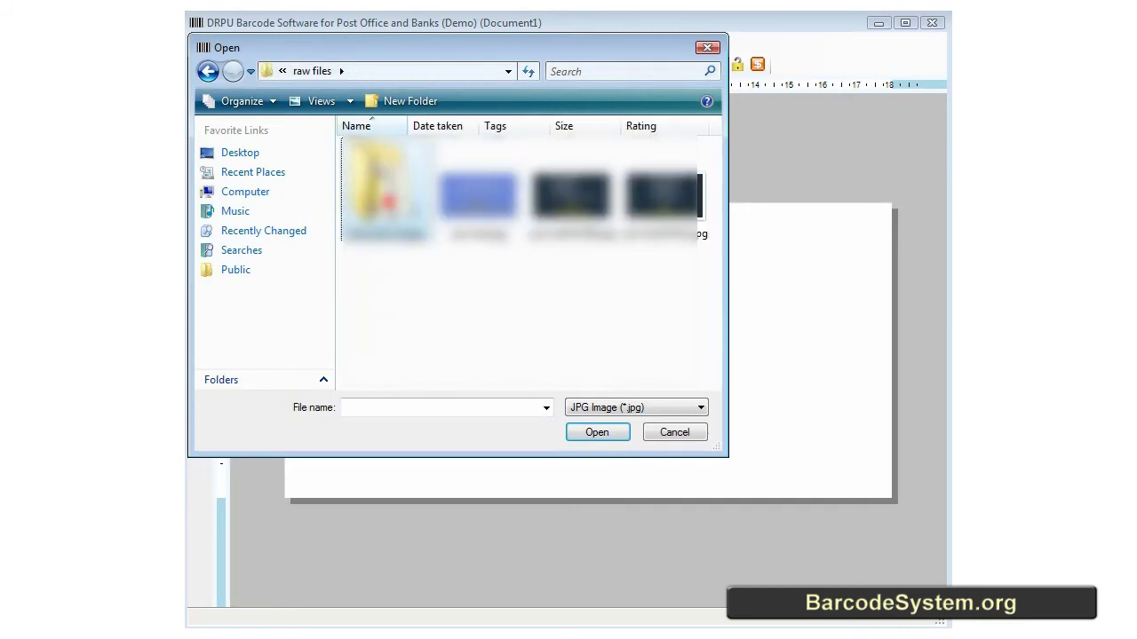
pyautogui.doubleClick(382, 186)
pyautogui.click(479, 191)
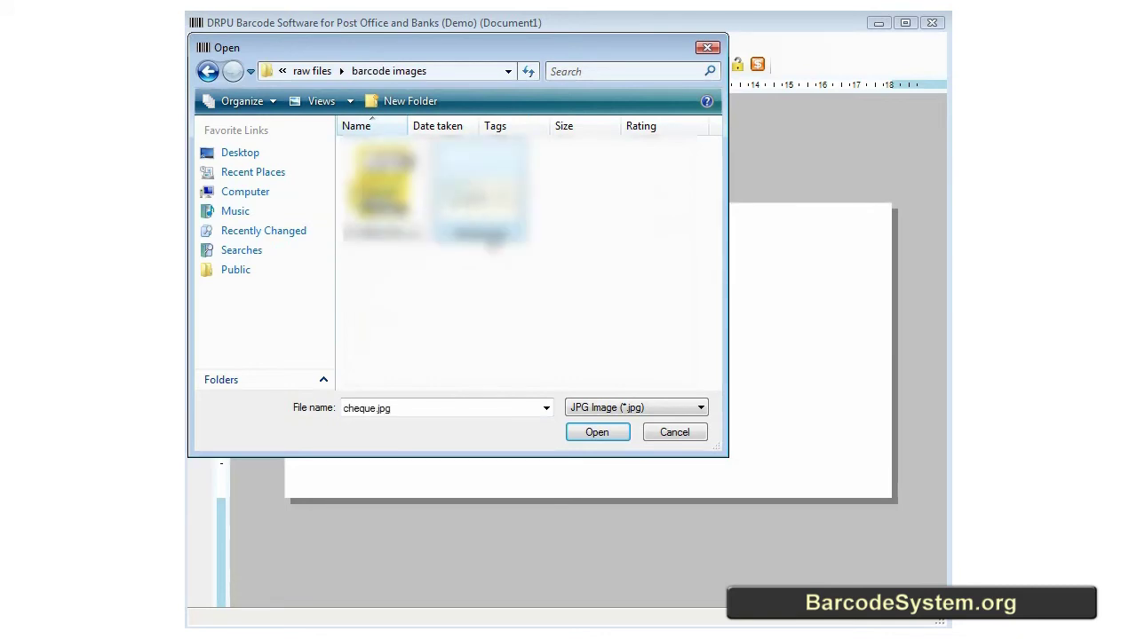
pyautogui.click(599, 434)
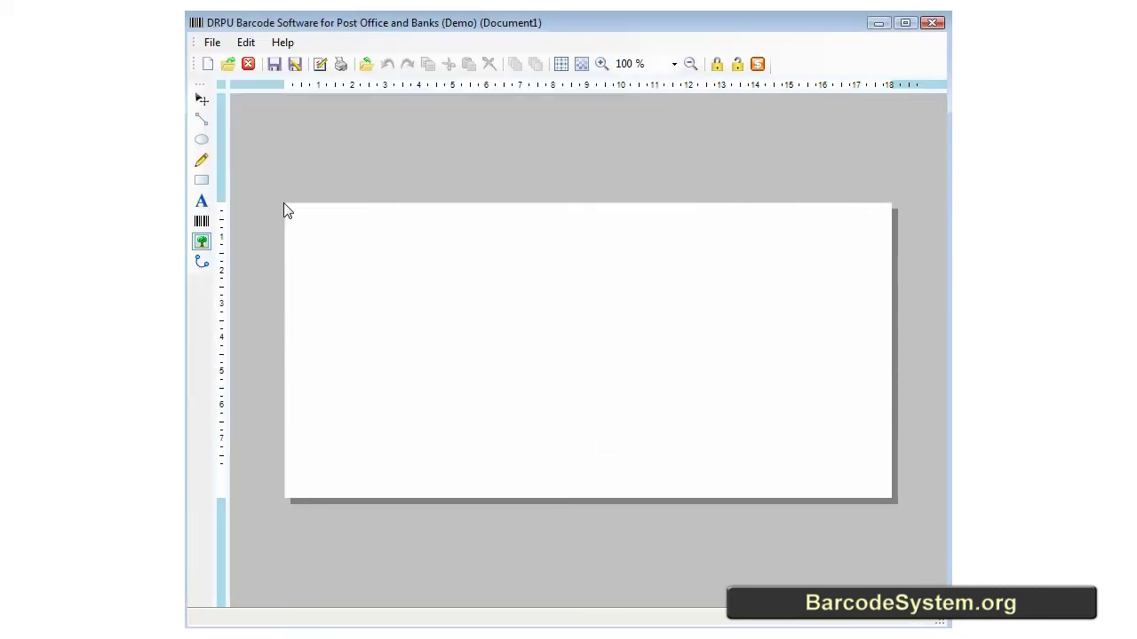
pyautogui.moveTo(284, 204); pyautogui.dragTo(894, 503)
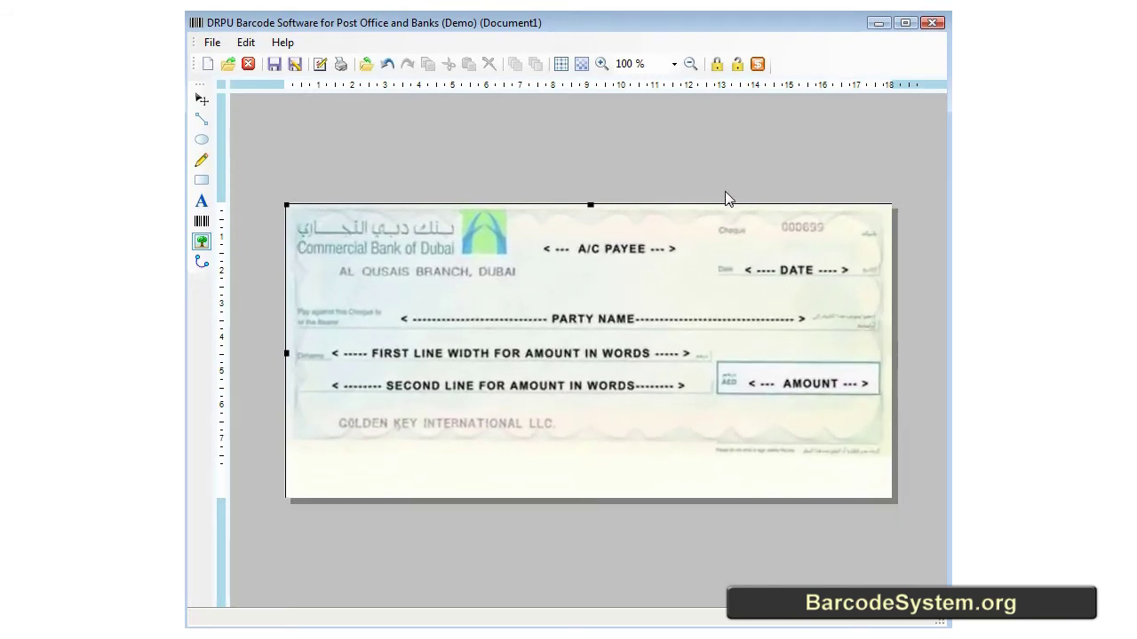
pyautogui.click(463, 235)
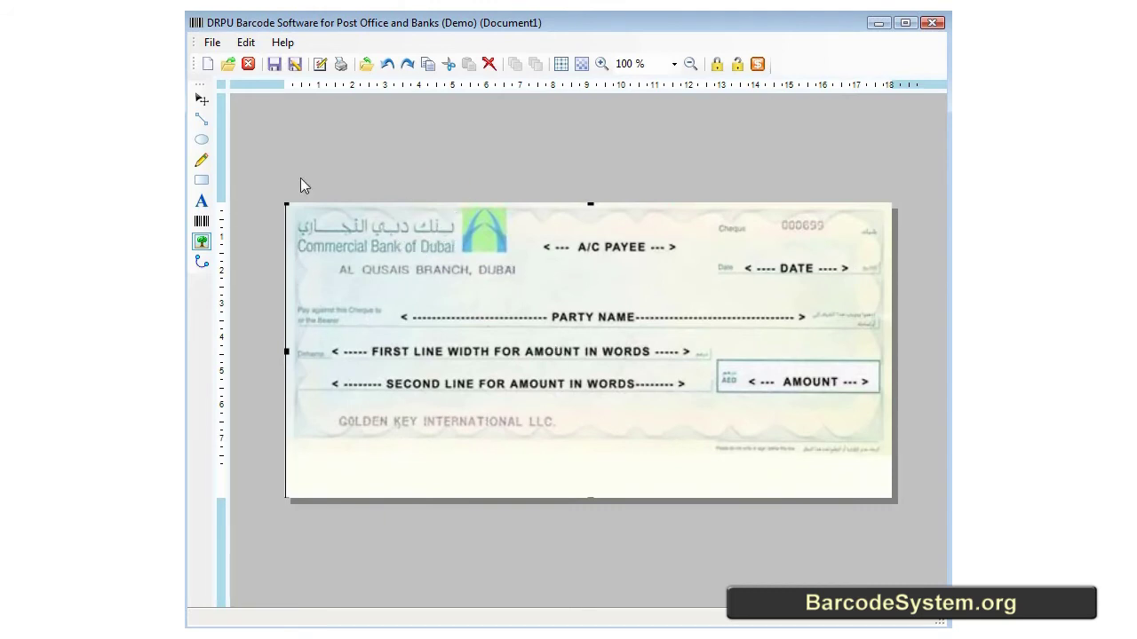
# Step: Add a barcode to the label and move it near the lower middle of the cheque, below the amount-in-words lines
pyautogui.click(202, 221)
pyautogui.click(485, 467)
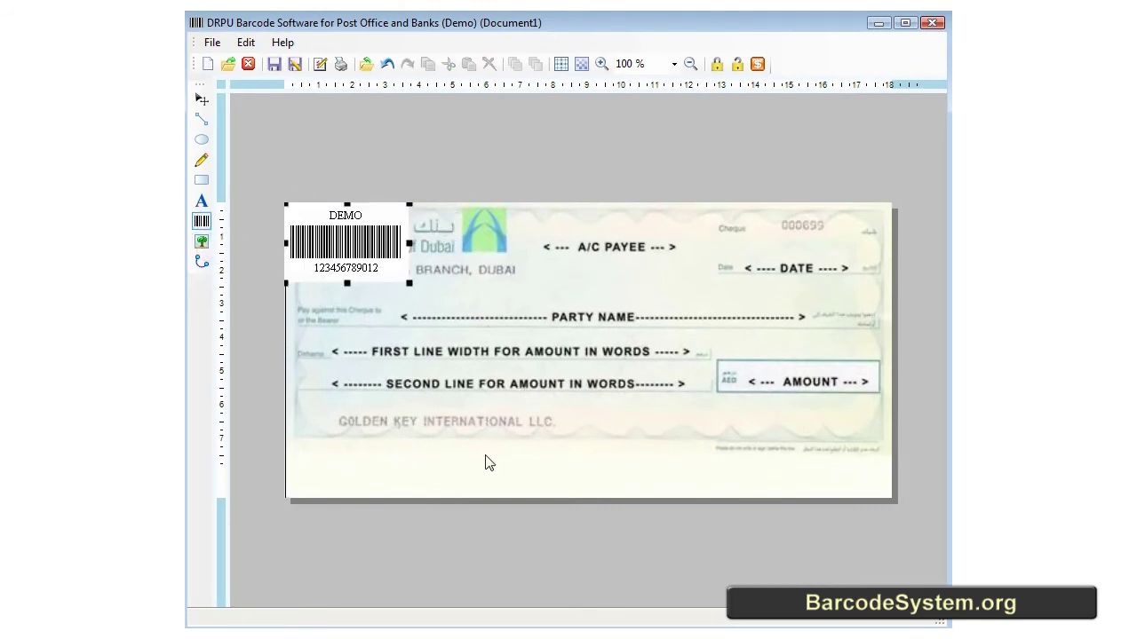
pyautogui.moveTo(346, 244); pyautogui.dragTo(543, 436)
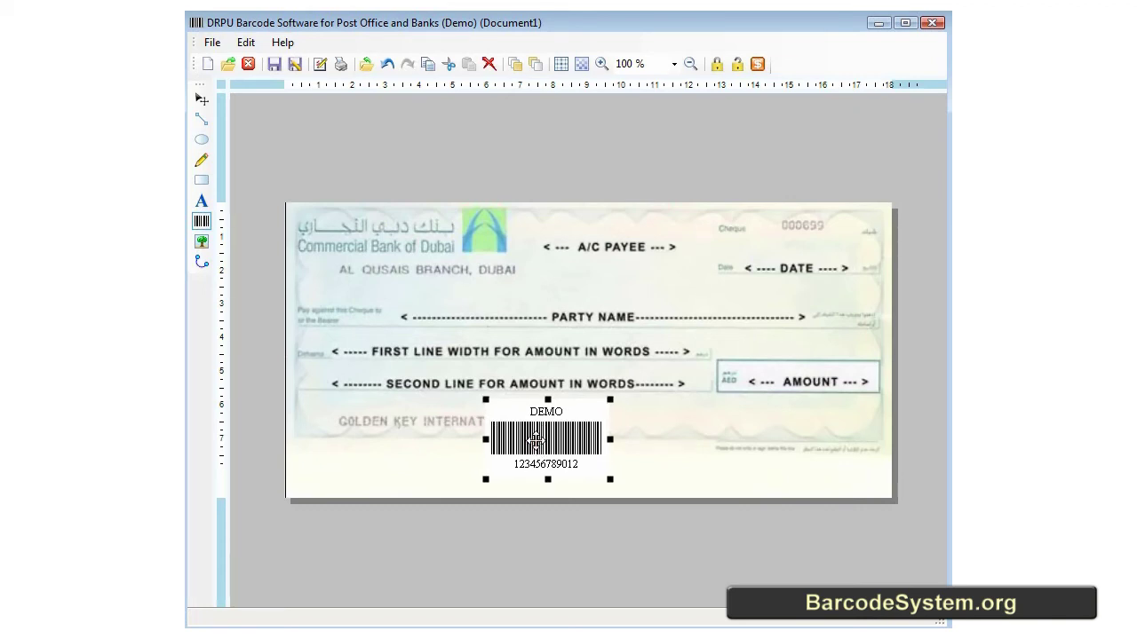
# Step: Change the barcode to the linear Postnet Font and move it down into the blank strip along the cheque's bottom edge
pyautogui.doubleClick(534, 437)
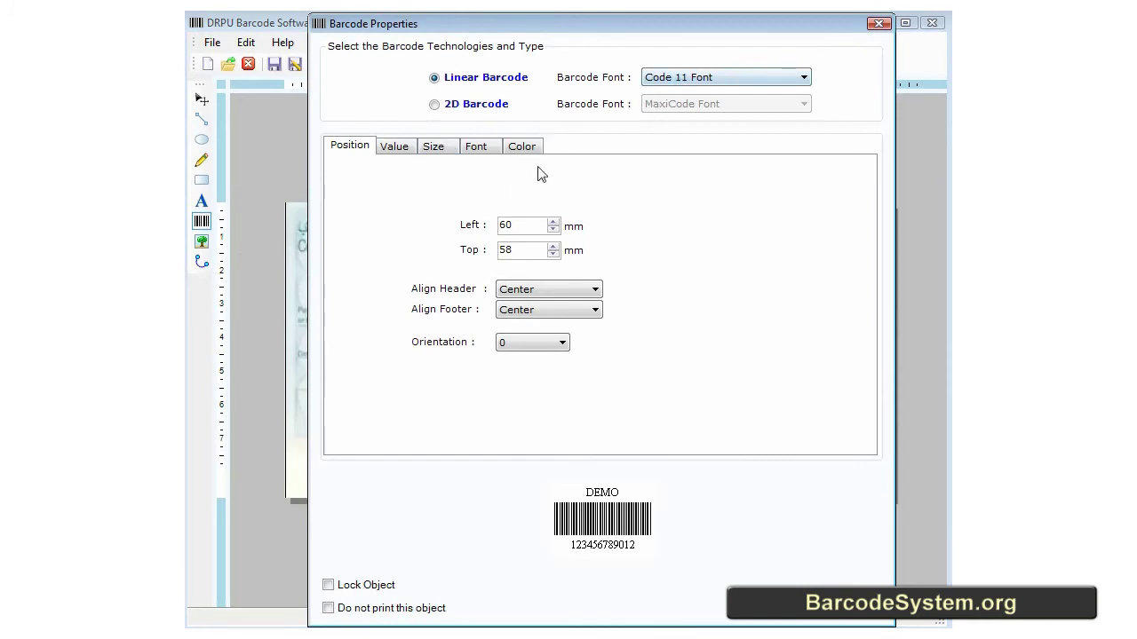
pyautogui.click(681, 82)
pyautogui.click(684, 219)
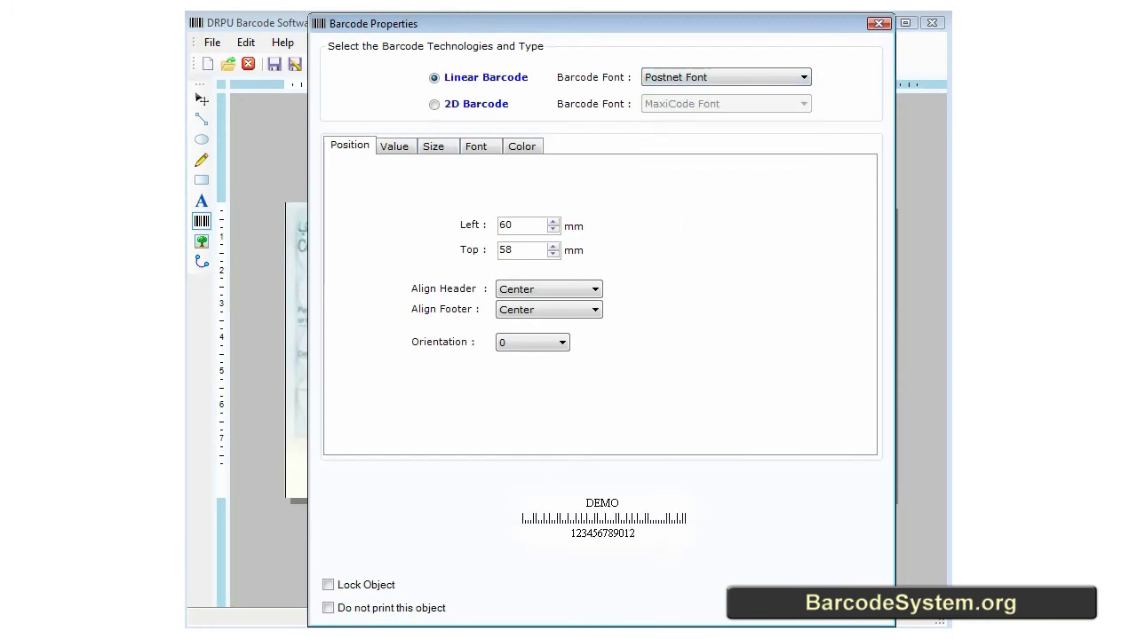
pyautogui.press('Return')
pyautogui.moveTo(578, 413); pyautogui.dragTo(577, 455)
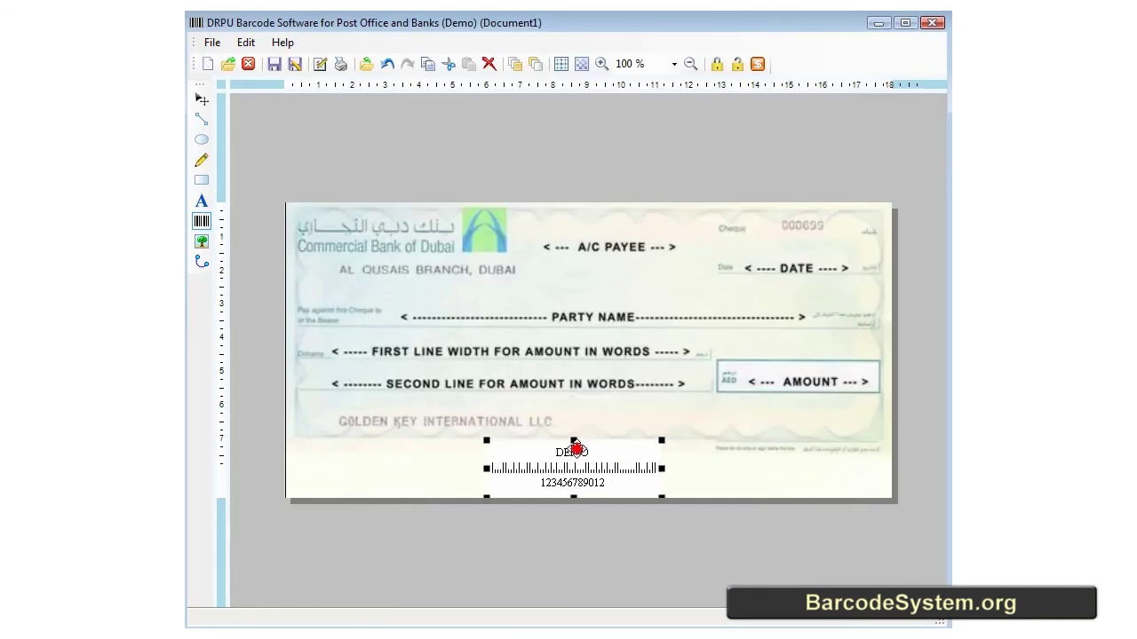
pyautogui.click(740, 482)
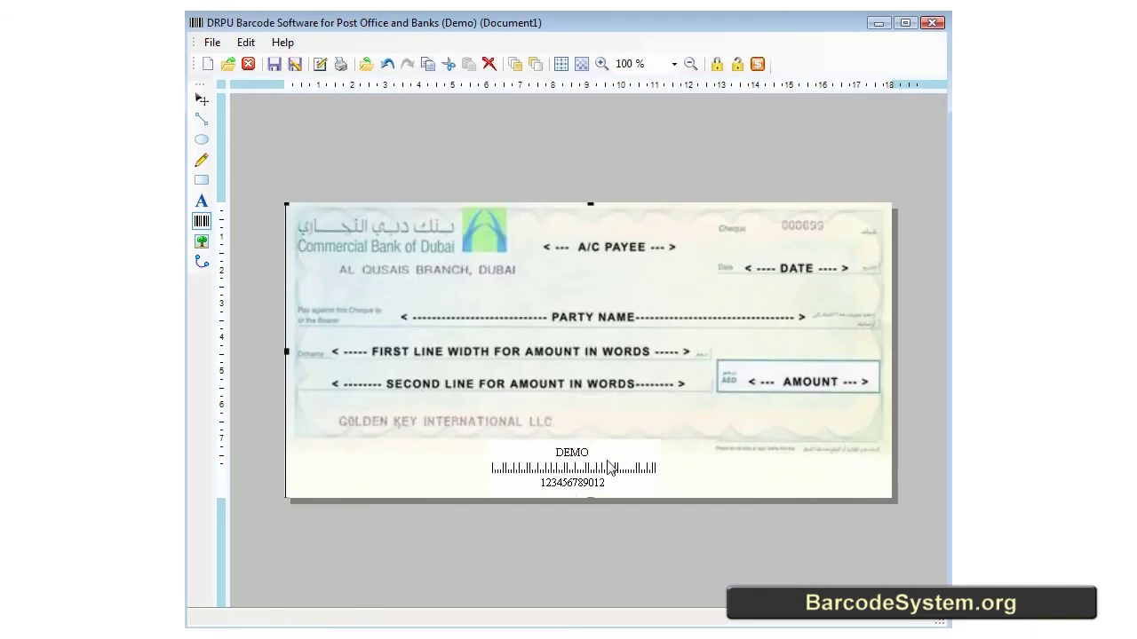
# Step: Examine the cheque label in an enlarged print preview at 100% zoom, and close the preview and print dialog
pyautogui.click(212, 41)
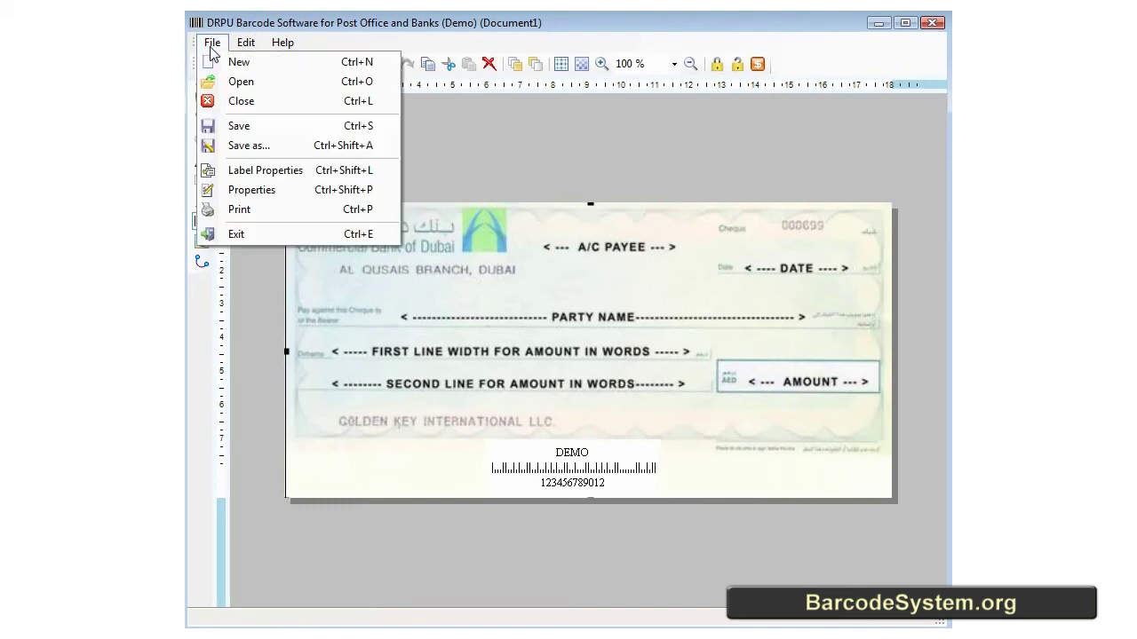
pyautogui.click(254, 210)
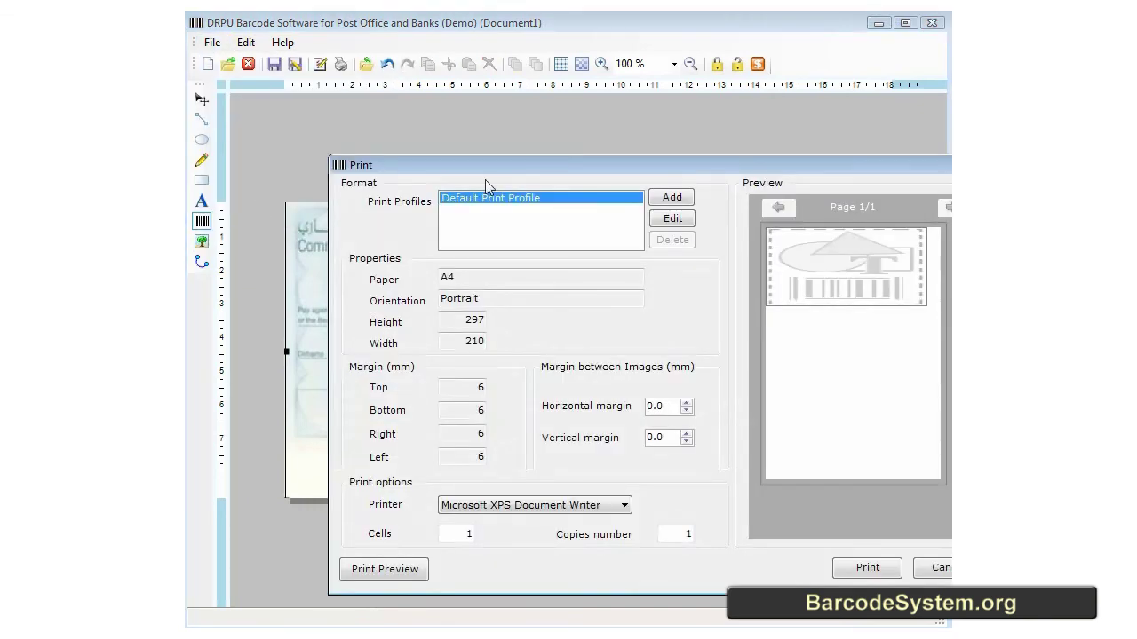
pyautogui.moveTo(491, 177); pyautogui.dragTo(422, 164)
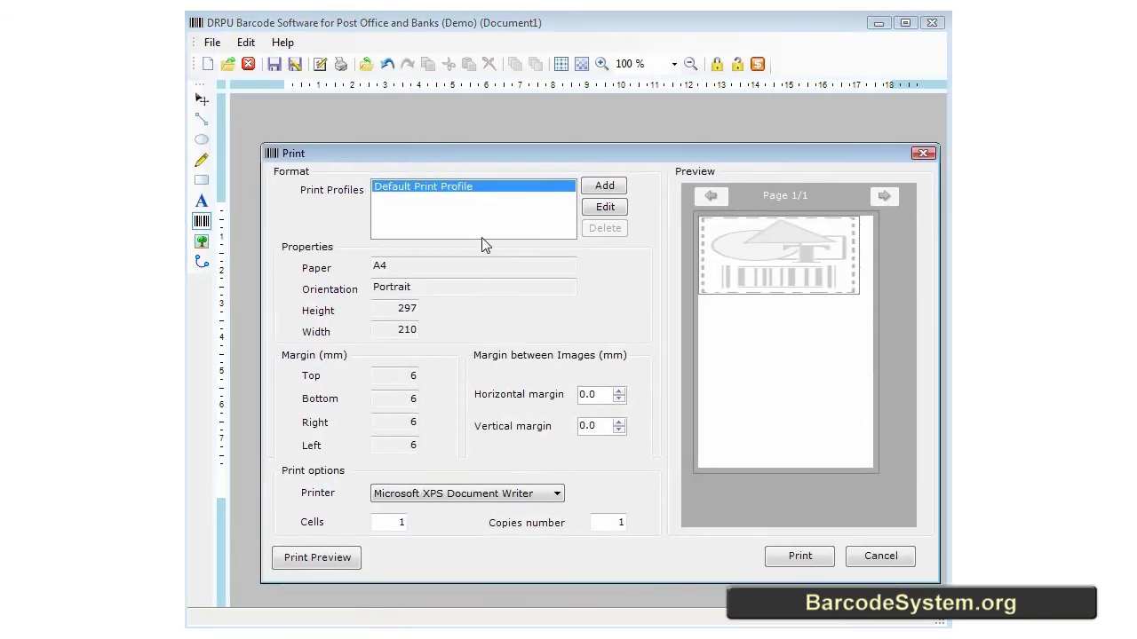
pyautogui.click(327, 559)
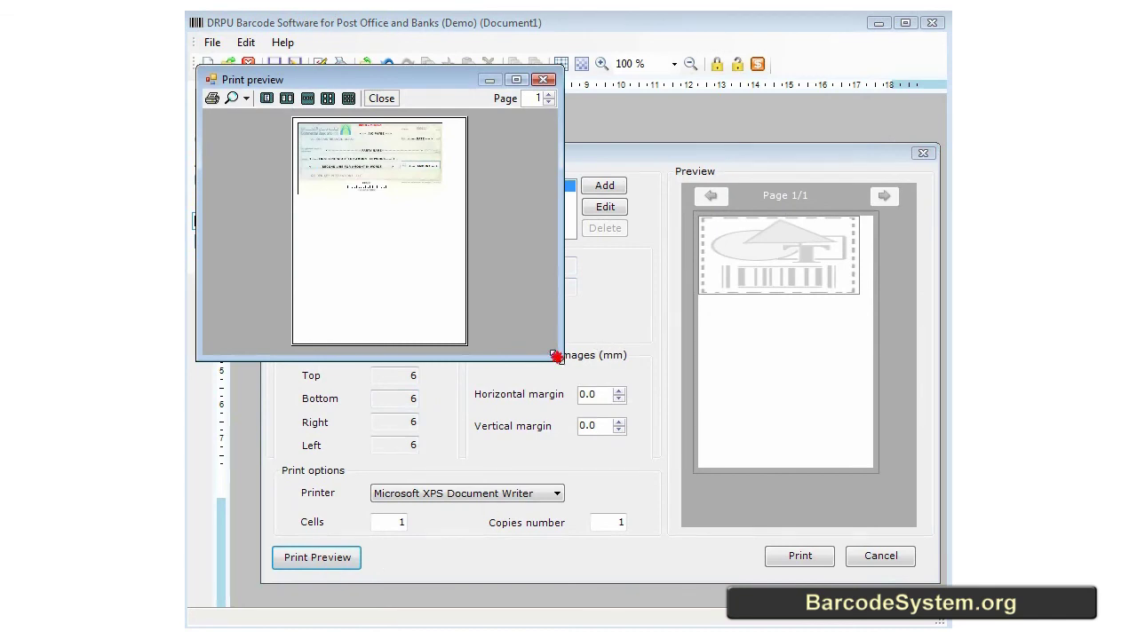
pyautogui.moveTo(557, 357); pyautogui.dragTo(700, 508)
pyautogui.click(246, 98)
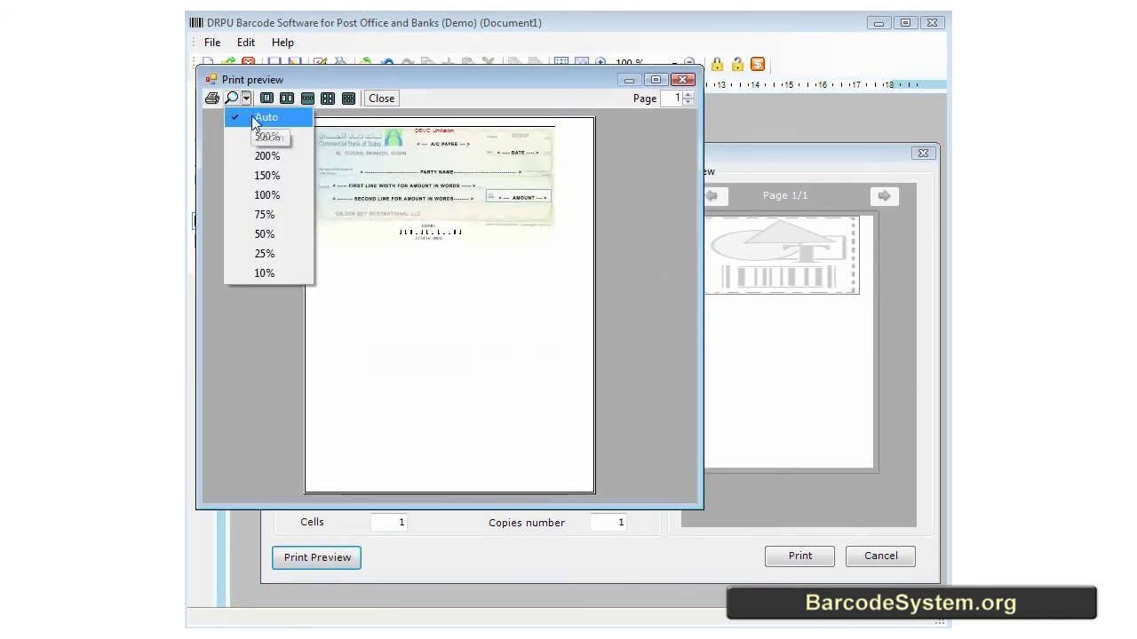
pyautogui.click(266, 193)
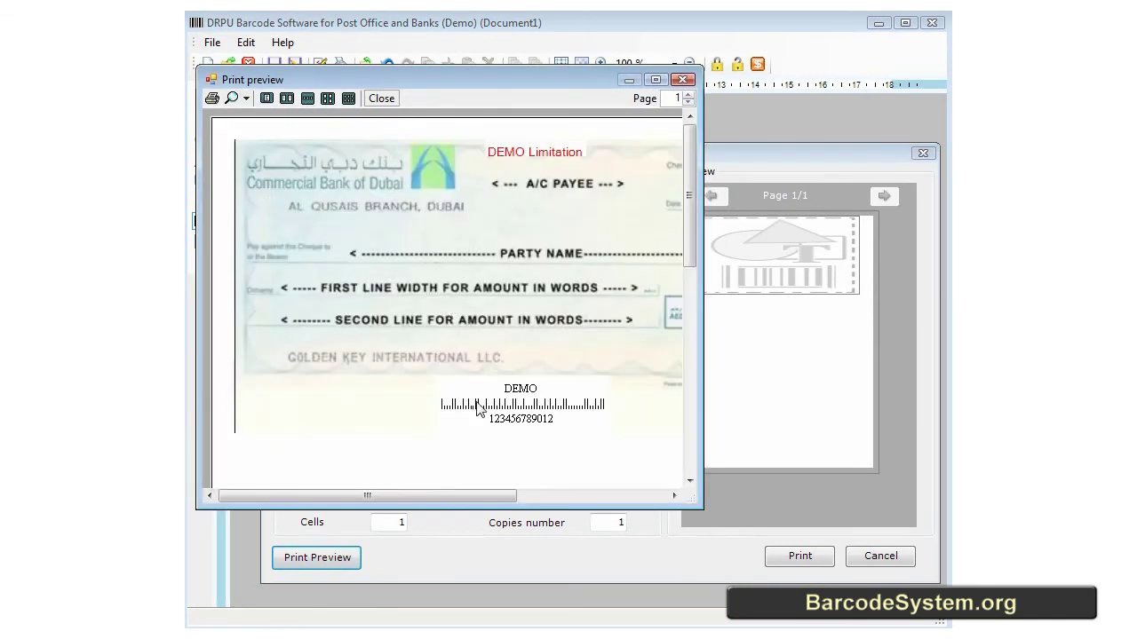
pyautogui.click(683, 80)
pyautogui.click(920, 154)
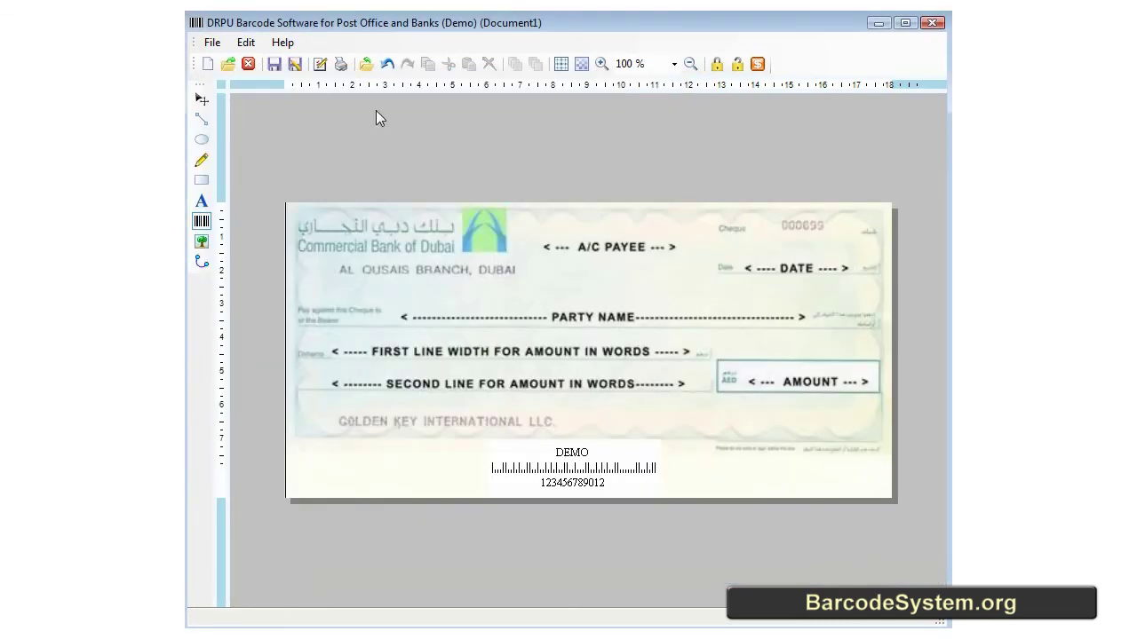
# Step: Save the label as "cheque barcode" in DRPU Barcode (*.drb) format and close the designing view
pyautogui.click(212, 42)
pyautogui.click(254, 125)
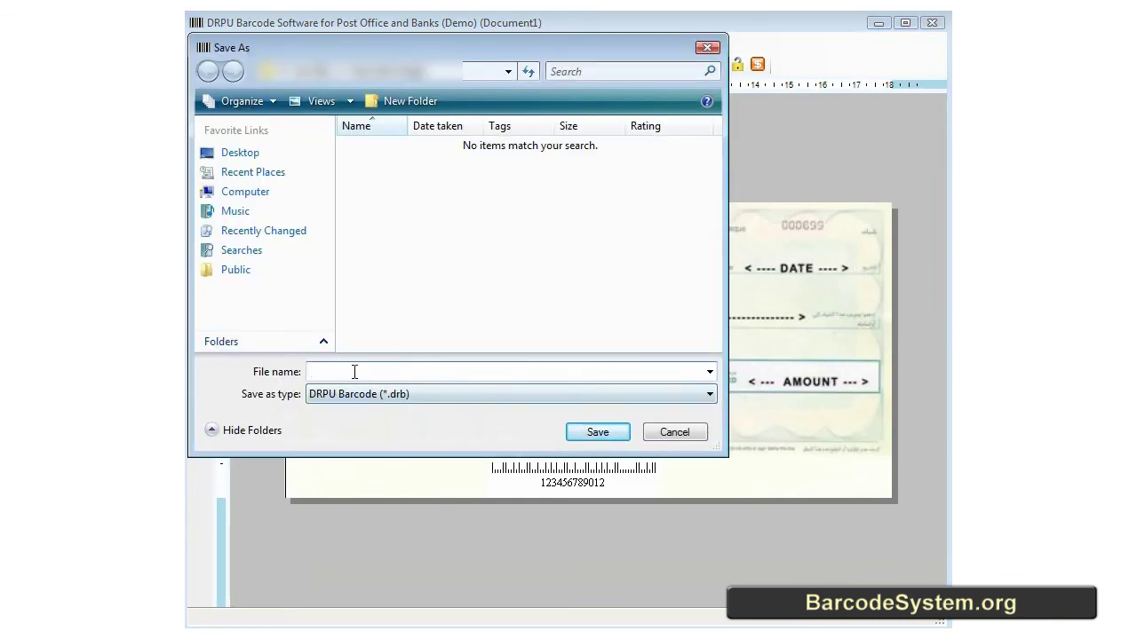
pyautogui.write('che')
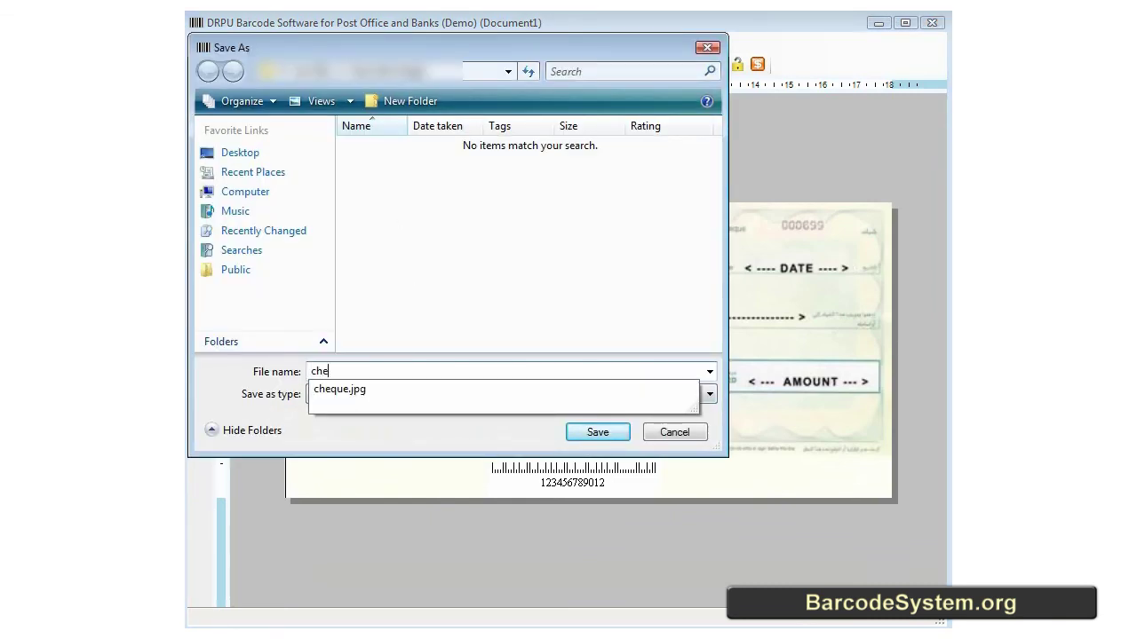
pyautogui.write('que barcode')
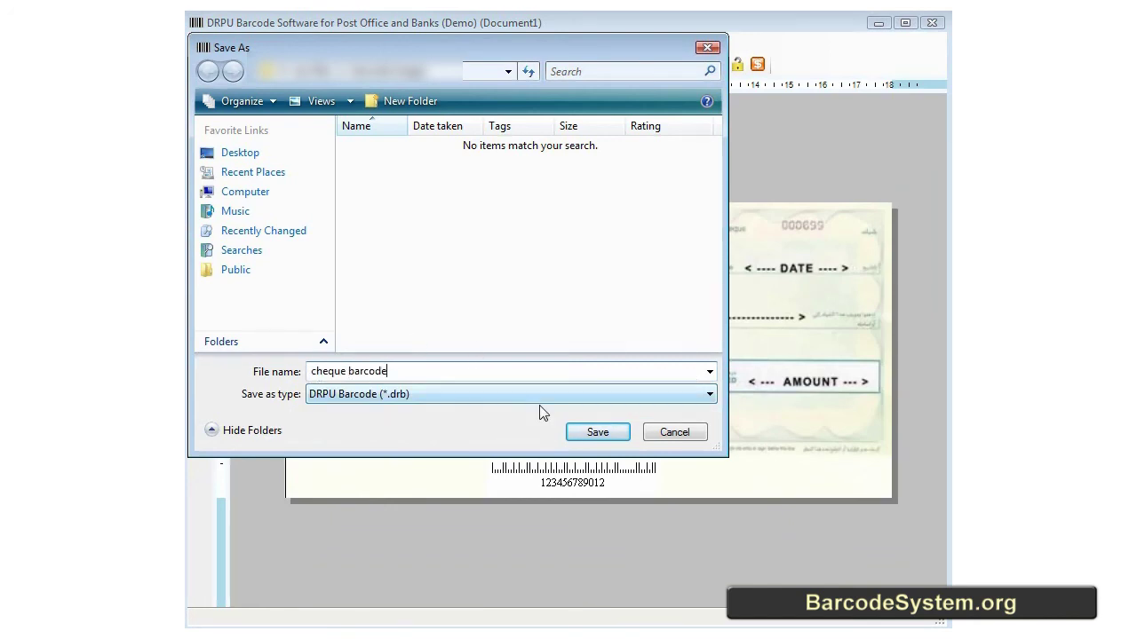
pyautogui.click(599, 432)
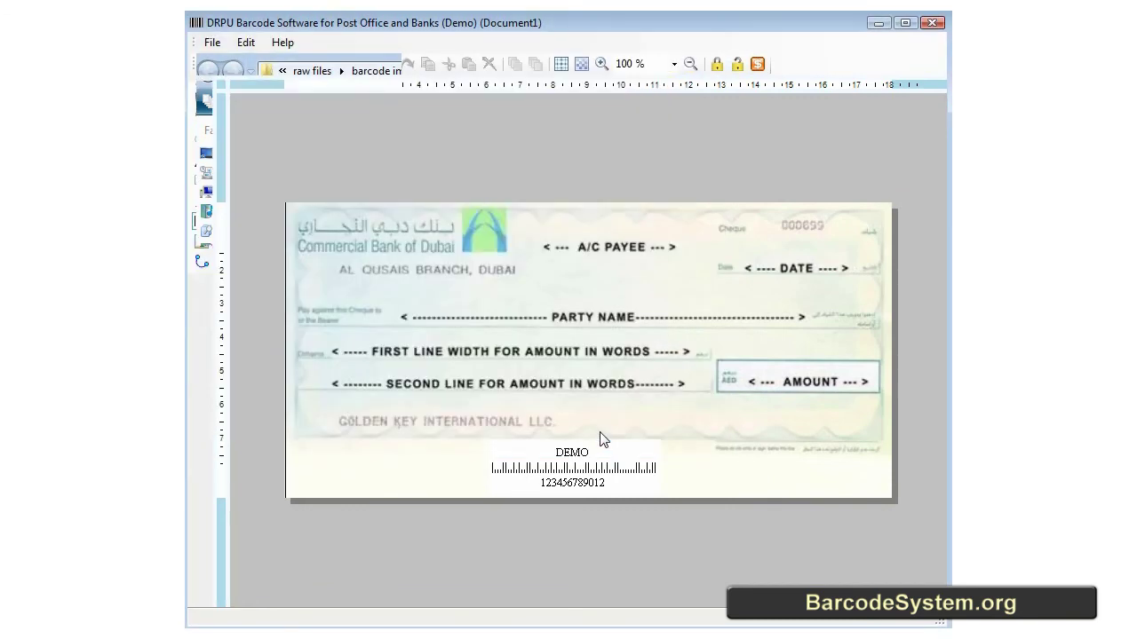
pyautogui.click(935, 25)
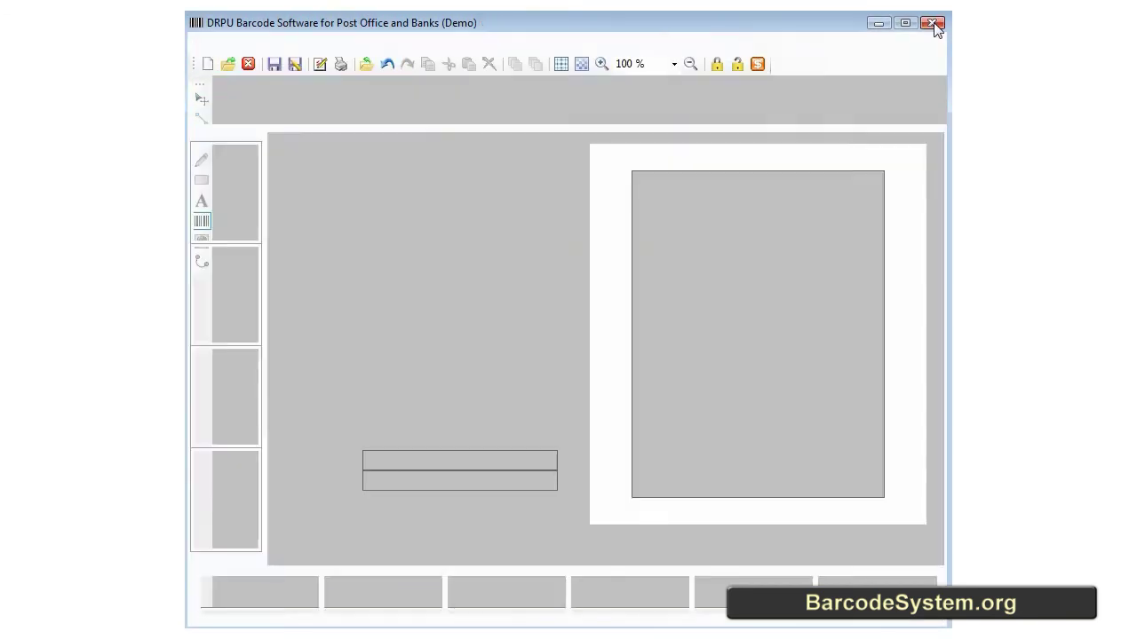